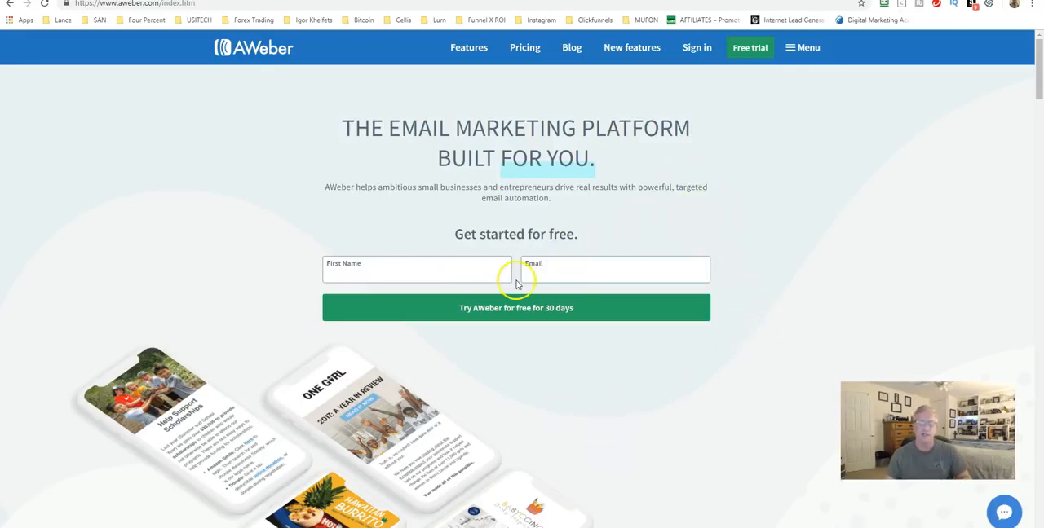
# Sign in to the AWeber account with the saved login and password
pyautogui.click(697, 49)
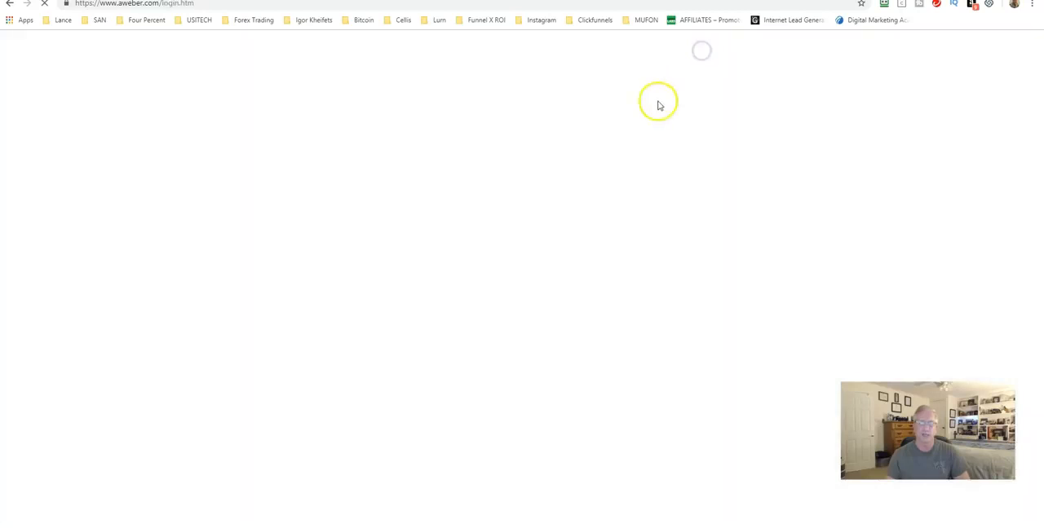
pyautogui.click(883, 4)
pyautogui.click(738, 128)
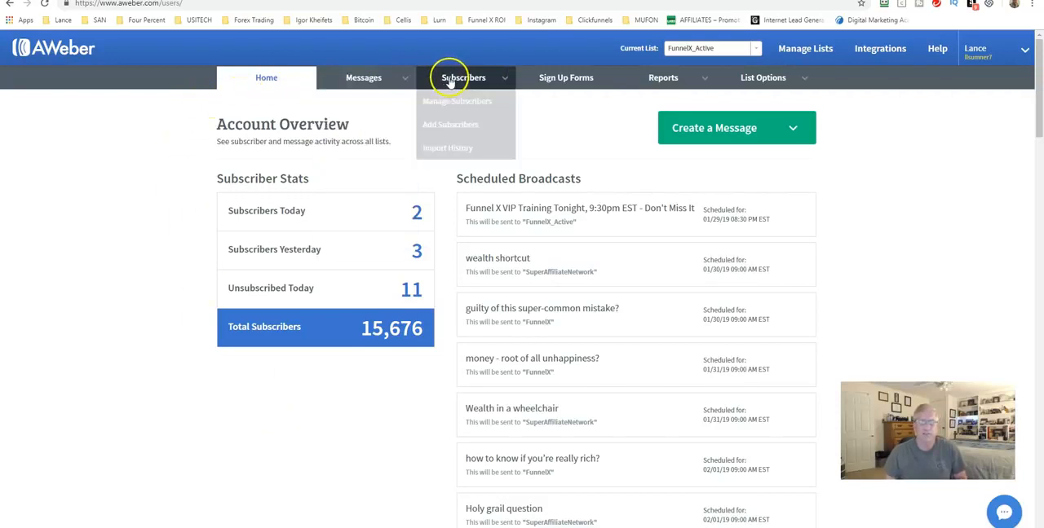
pyautogui.moveTo(659, 80)
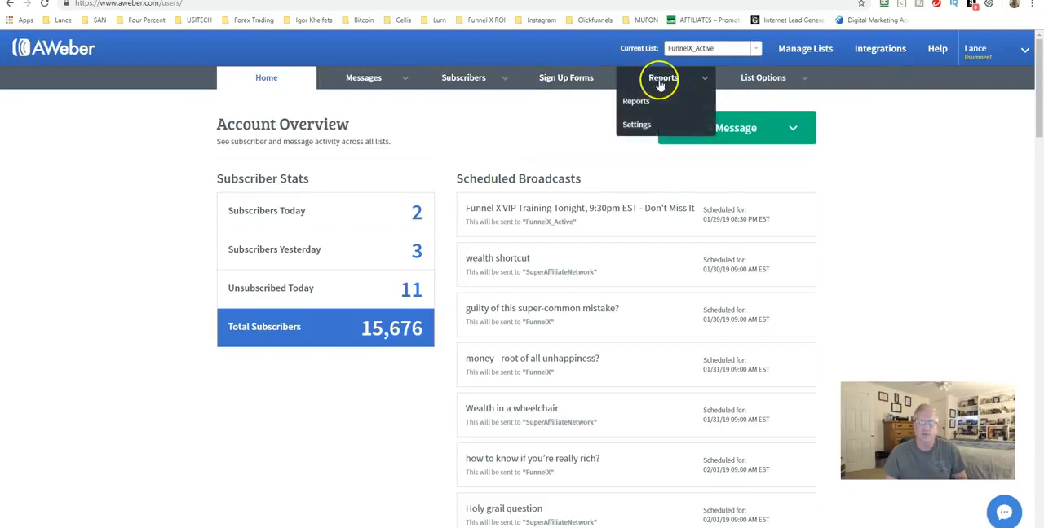
pyautogui.moveTo(763, 82)
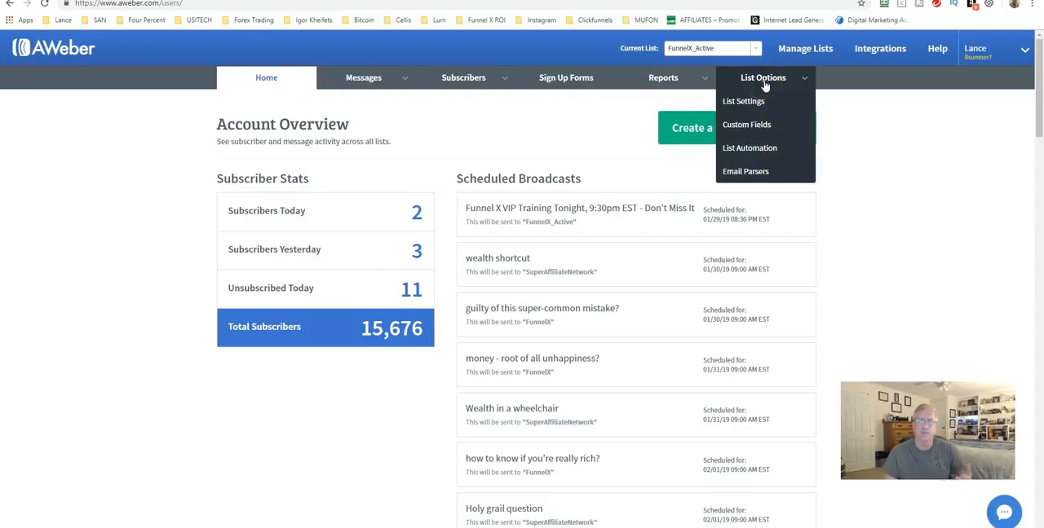
pyautogui.click(775, 99)
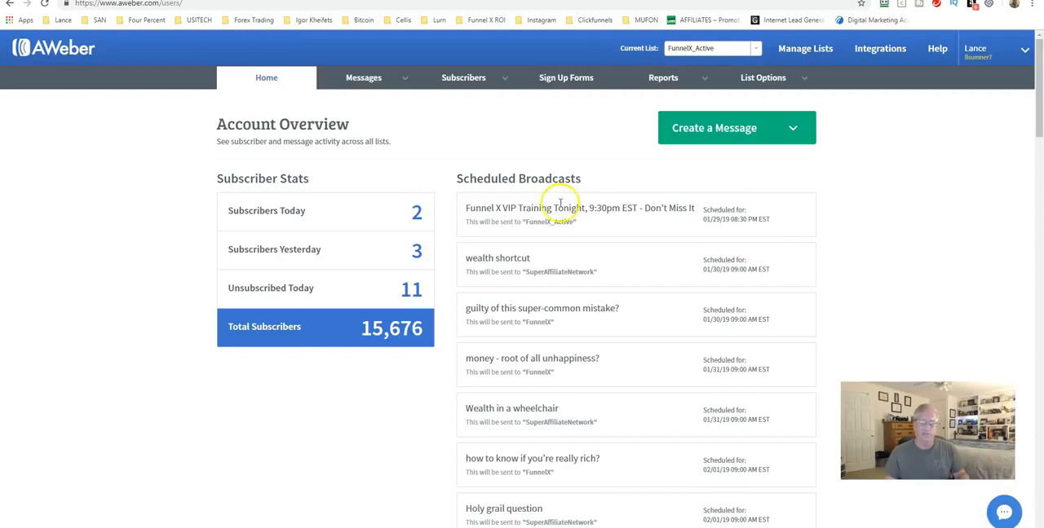
# Examine the scheduled broadcasts, recently sent broadcasts and per-list subscriber statistics on the account overview
pyautogui.scroll(-11, 560, 204)
pyautogui.scroll(-8, 470, 235)
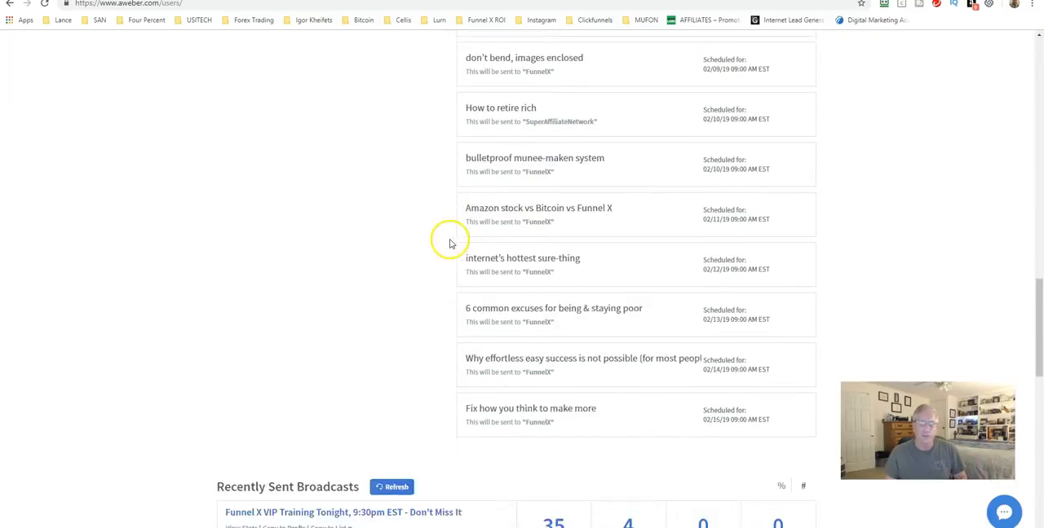
pyautogui.scroll(-2, 445, 243)
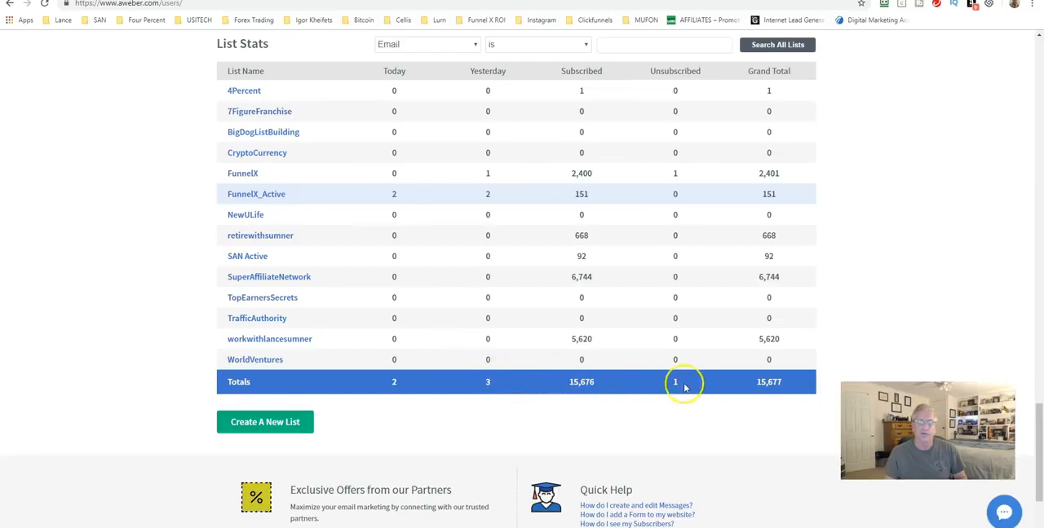
pyautogui.scroll(5, 653, 378)
pyautogui.scroll(9, 544, 353)
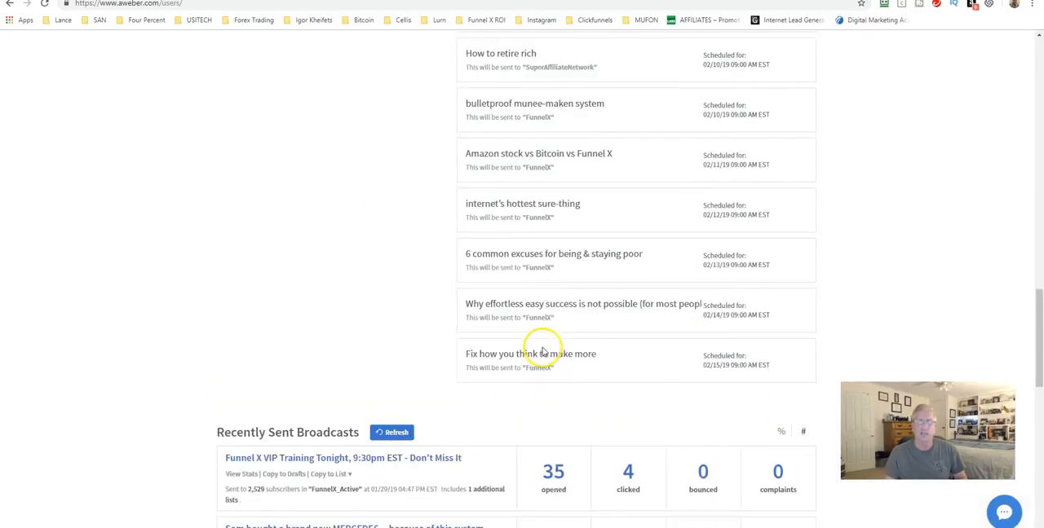
pyautogui.scroll(4, 403, 307)
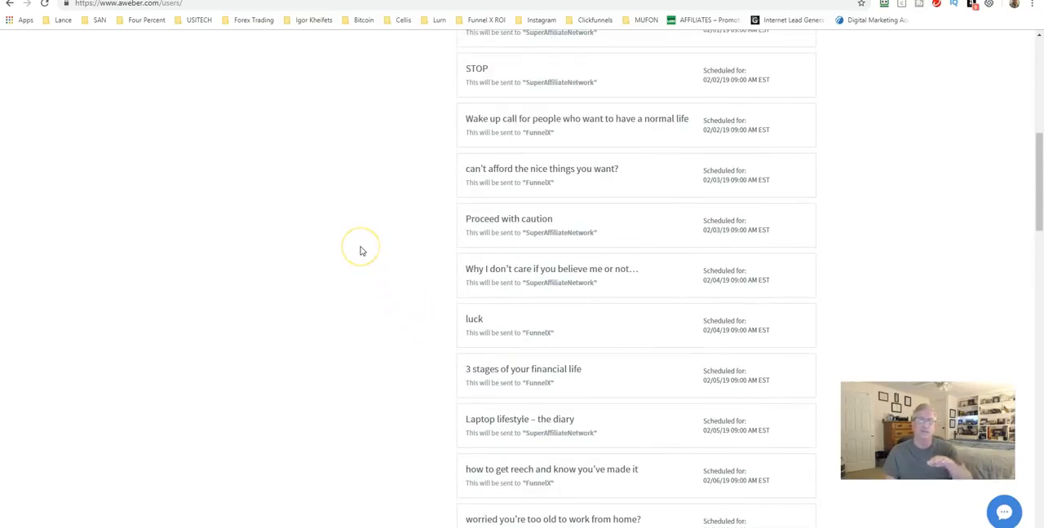
pyautogui.click(349, 247)
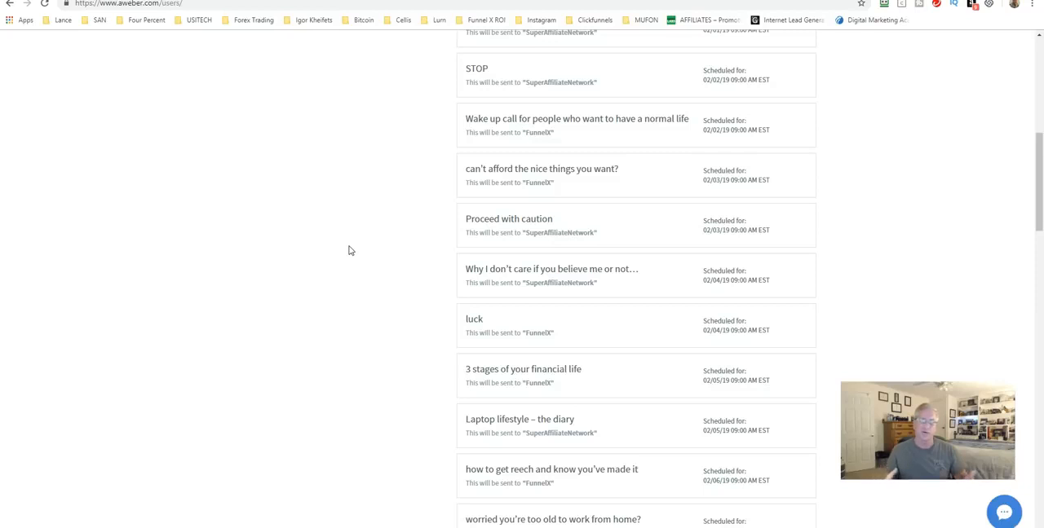
pyautogui.scroll(6, 349, 250)
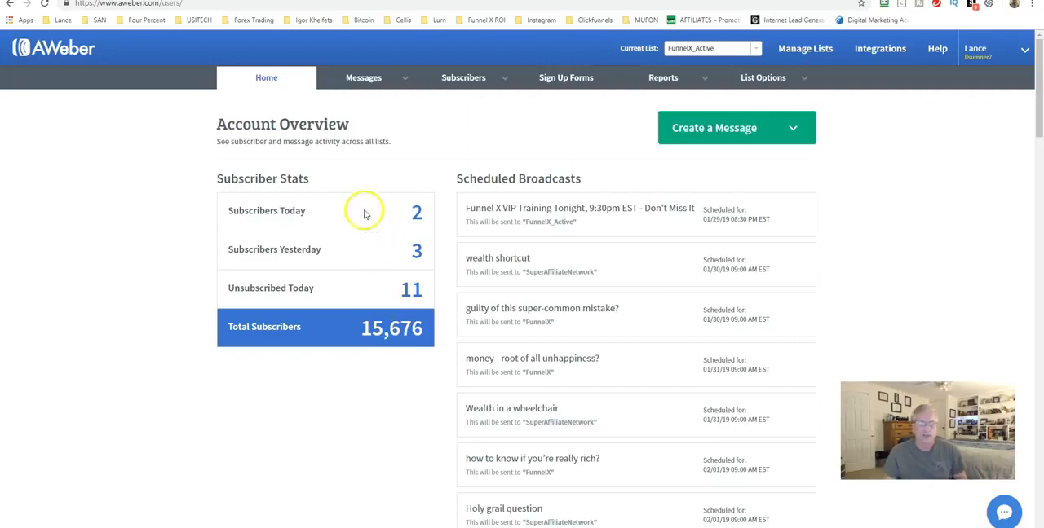
# Switch the current list to SuperAffiliateNetwork
pyautogui.moveTo(469, 87)
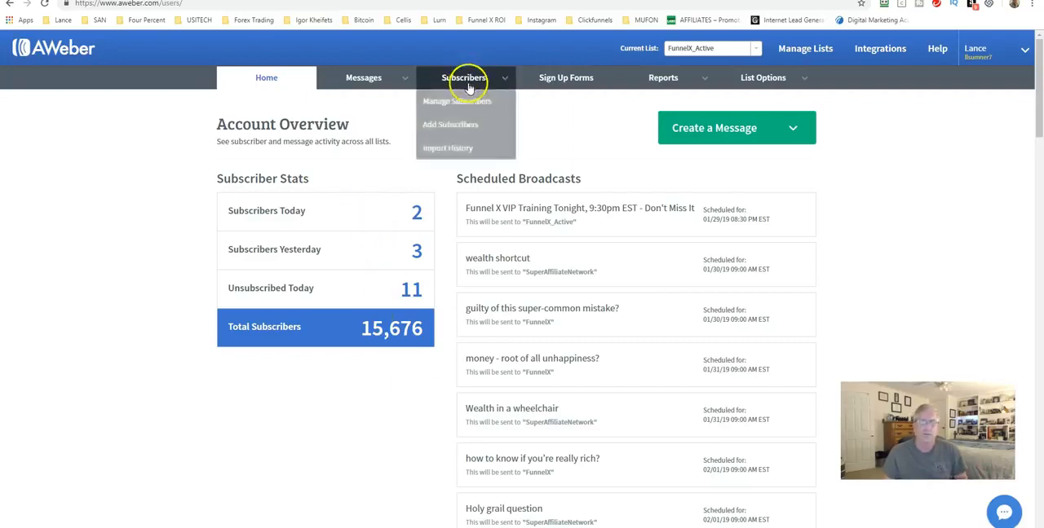
pyautogui.click(691, 48)
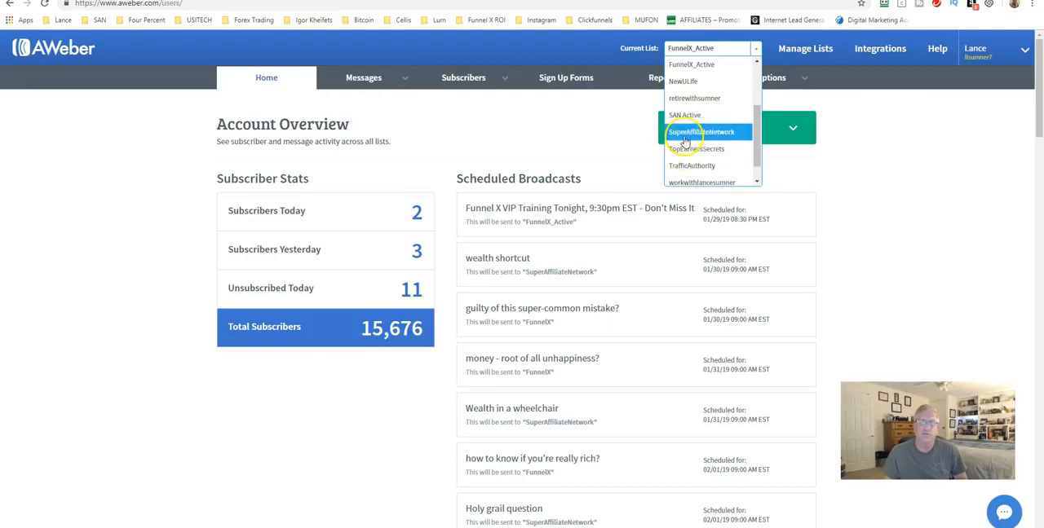
pyautogui.click(685, 139)
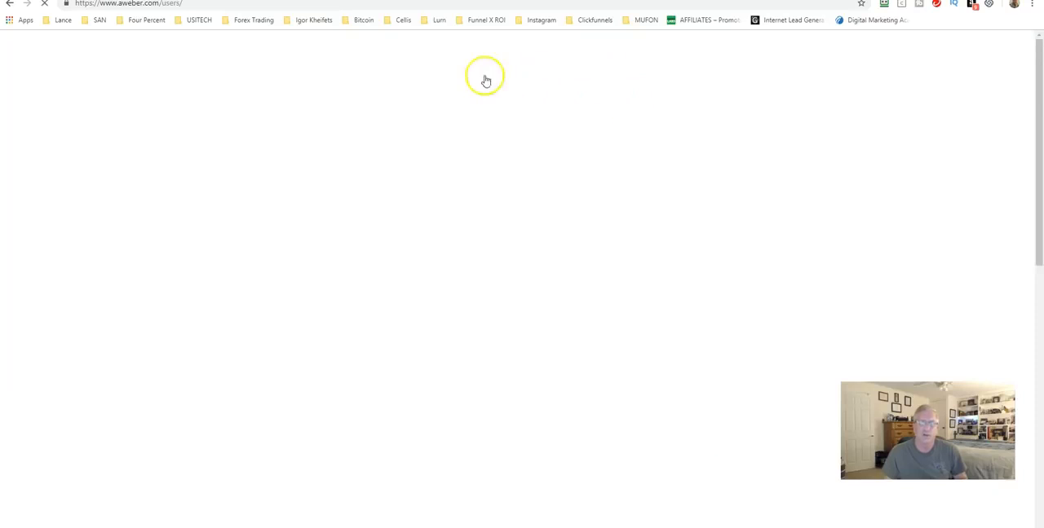
# Open subscriber management for the current list and filter it to unsubscribed subscribers
pyautogui.click(481, 80)
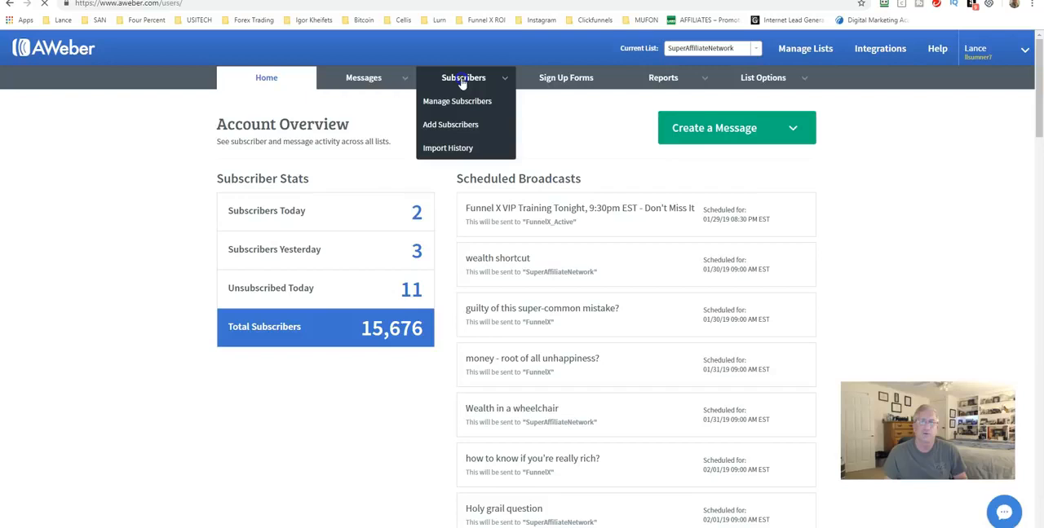
pyautogui.click(463, 80)
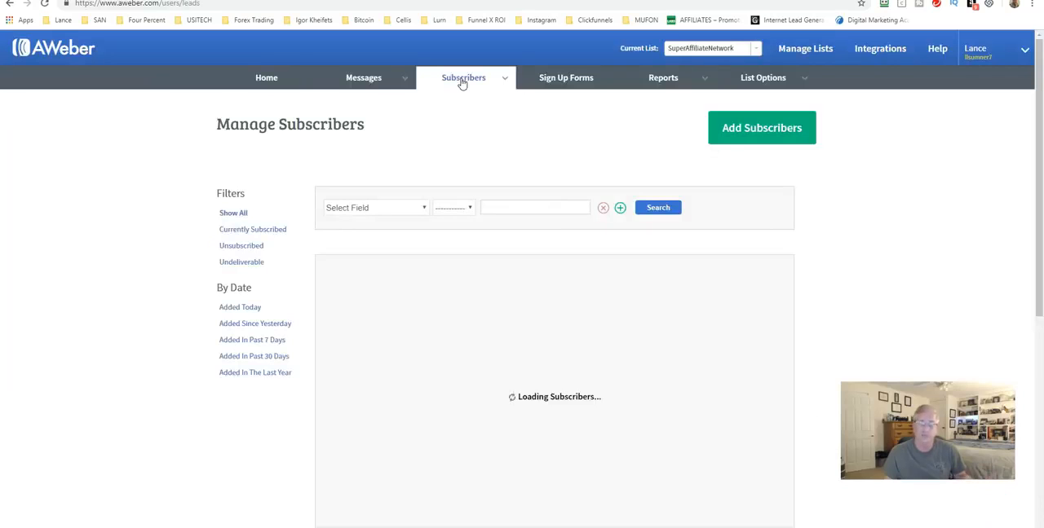
pyautogui.click(463, 83)
pyautogui.click(240, 247)
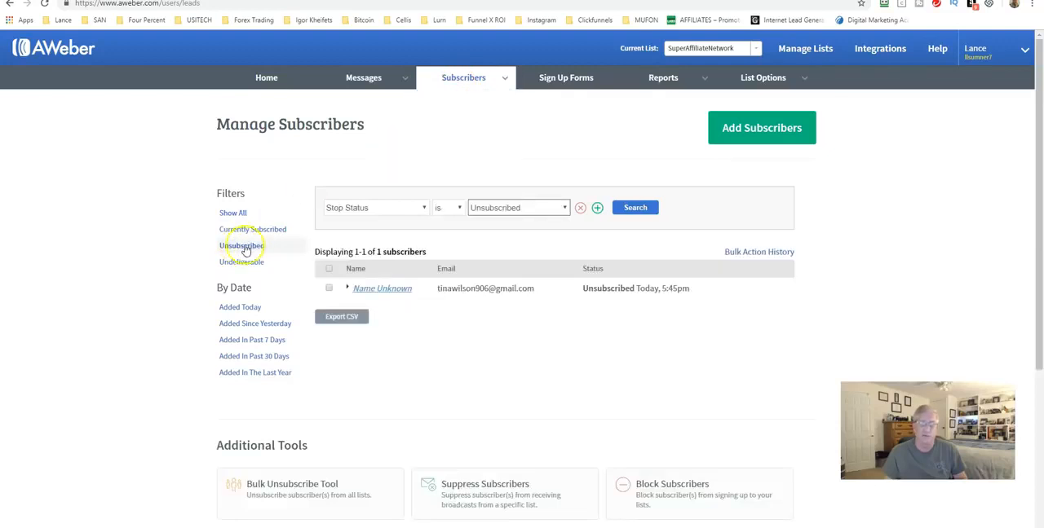
# Select all the unsubscribed entries found by the filter and delete them from the list
pyautogui.click(329, 269)
pyautogui.click(330, 250)
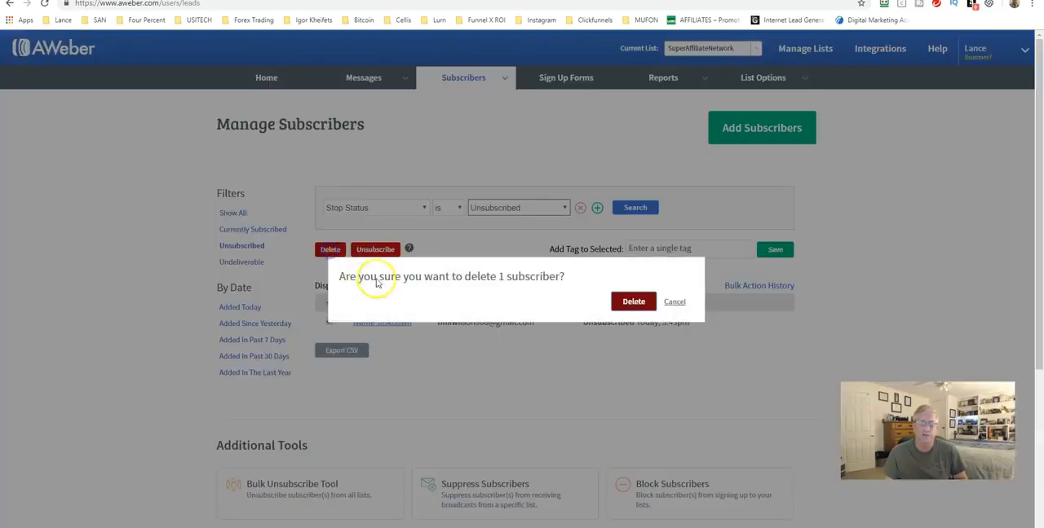
pyautogui.click(632, 303)
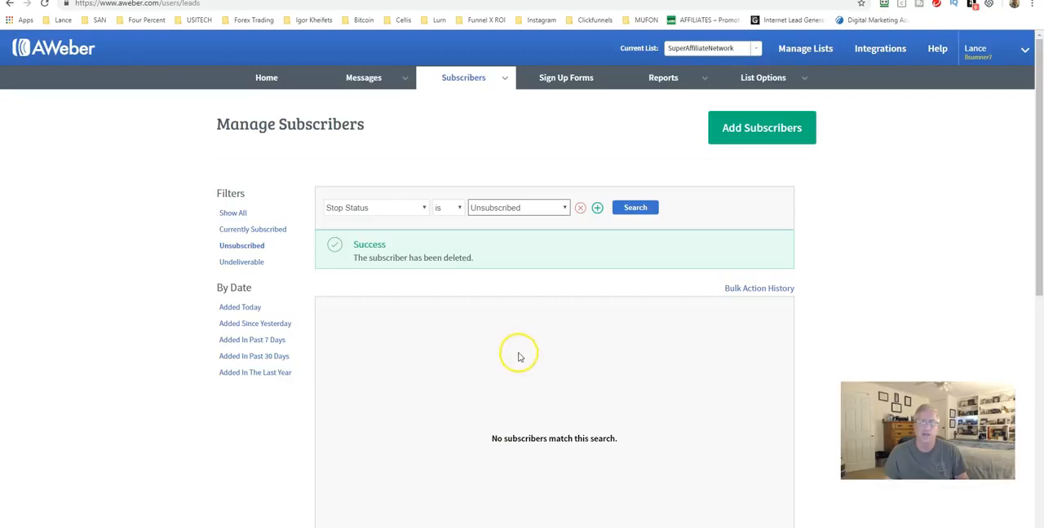
# Filter the list's subscribers to undeliverable addresses to check for entries that need removal
pyautogui.click(245, 263)
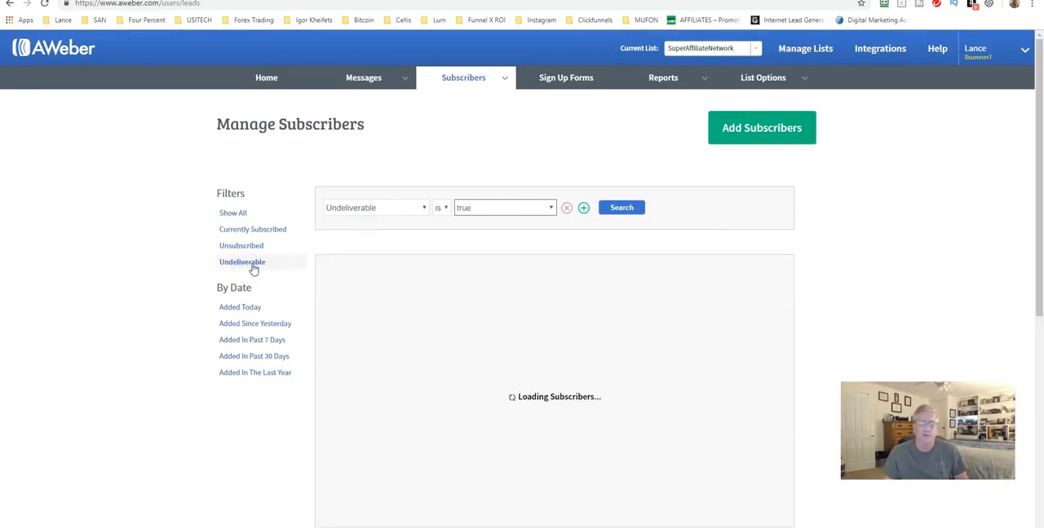
pyautogui.click(266, 272)
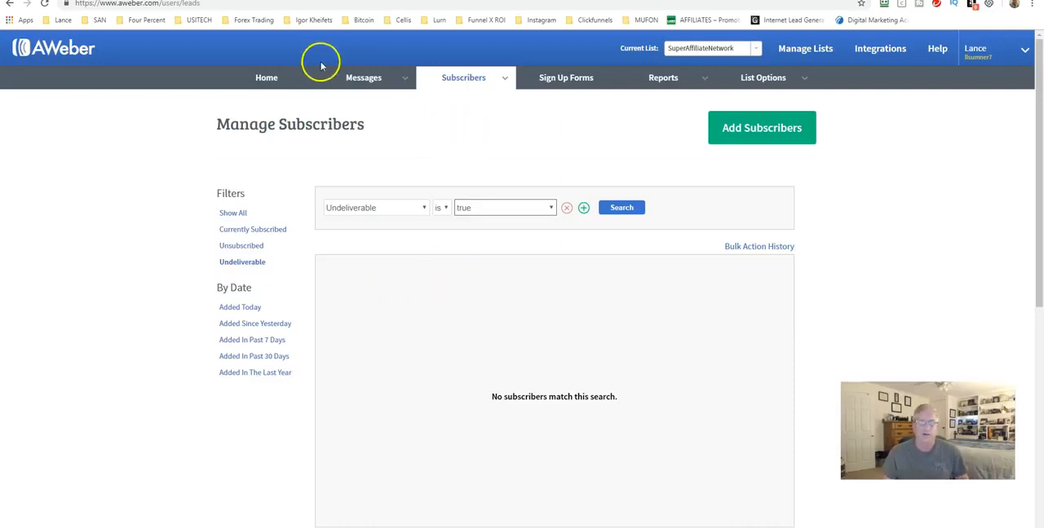
pyautogui.click(359, 76)
pyautogui.click(683, 49)
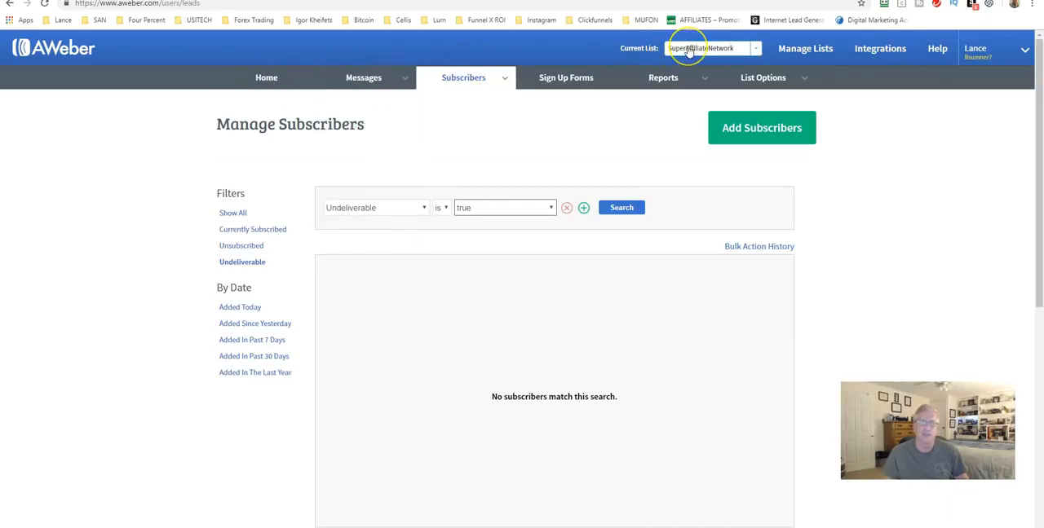
pyautogui.click(755, 50)
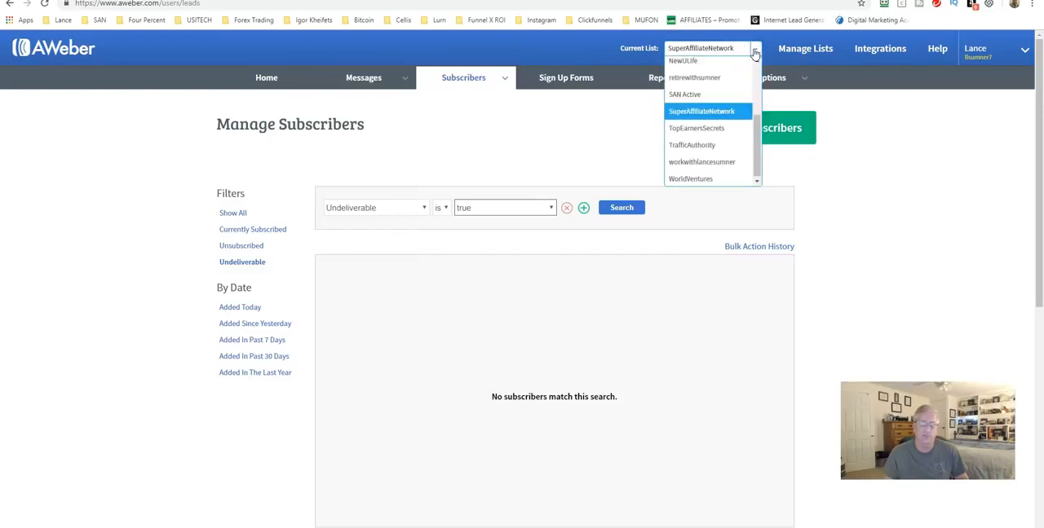
pyautogui.click(755, 51)
# Open the Legacy Follow Up Series and review its messages, their sending intervals and open rates
pyautogui.click(365, 79)
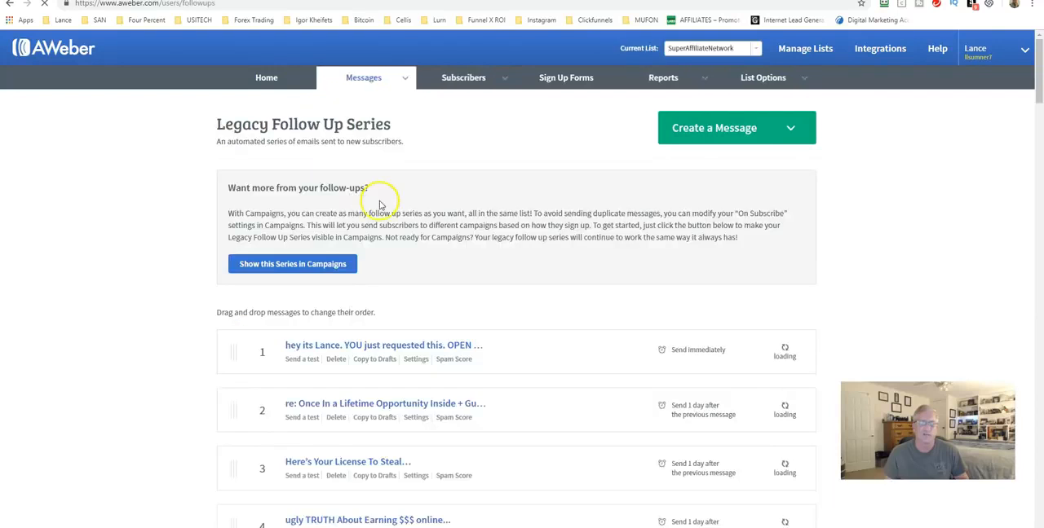
pyautogui.scroll(-2, 367, 235)
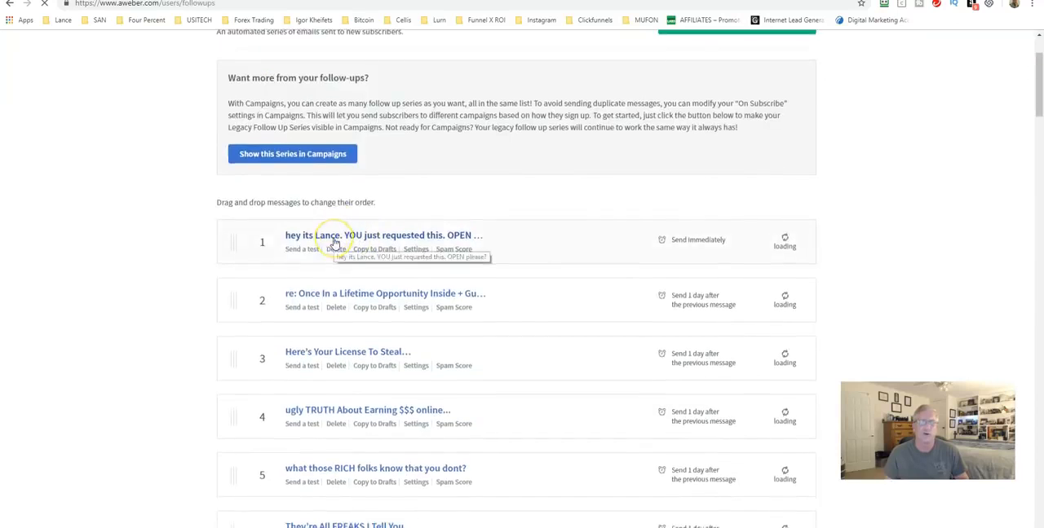
pyautogui.scroll(-3, 336, 241)
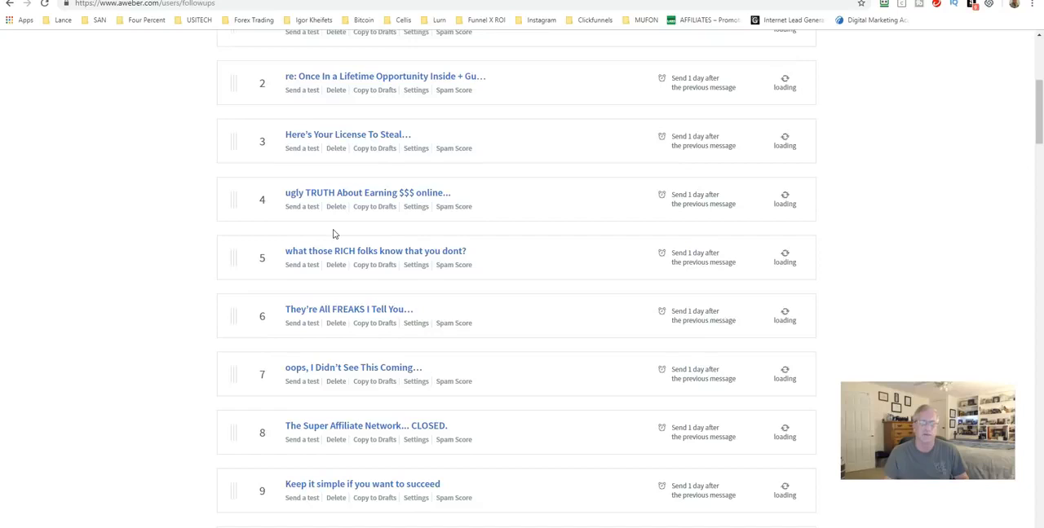
pyautogui.scroll(-8, 333, 233)
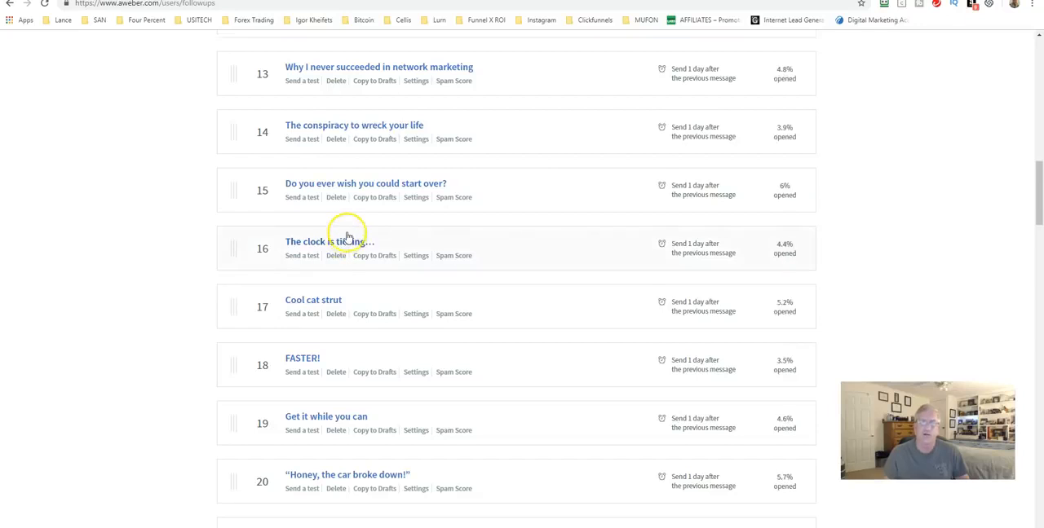
pyautogui.scroll(8, 347, 236)
pyautogui.scroll(5, 346, 236)
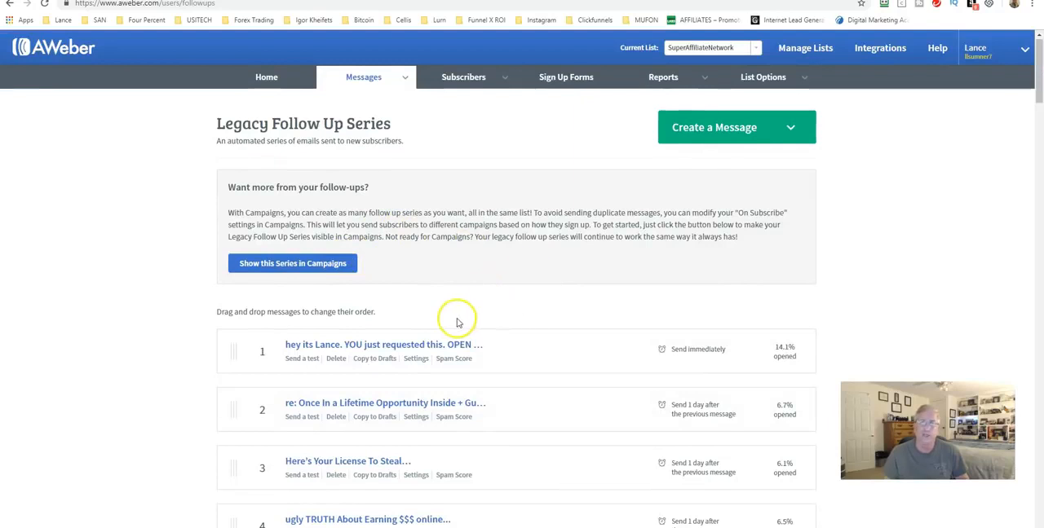
pyautogui.scroll(-2, 419, 315)
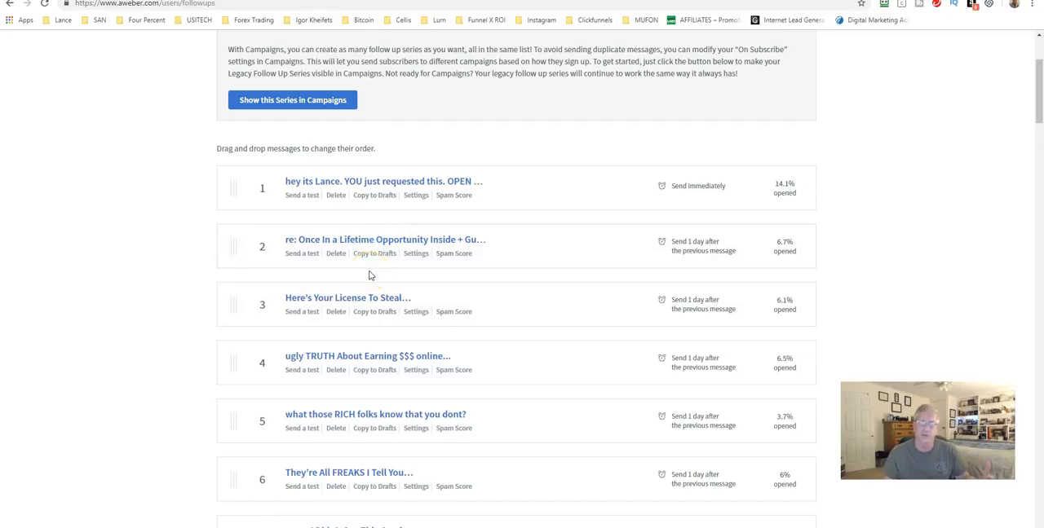
pyautogui.scroll(-1, 384, 261)
pyautogui.scroll(-1, 401, 249)
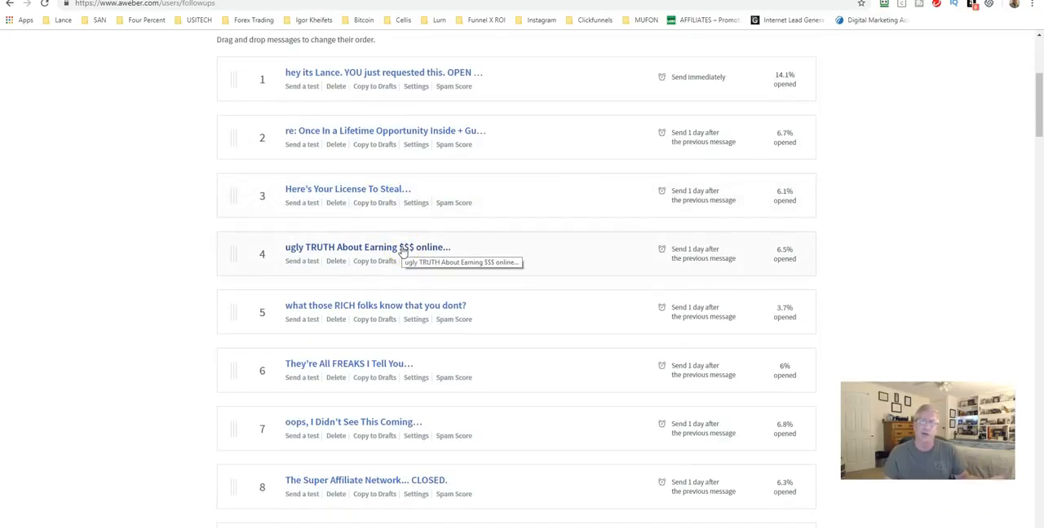
pyautogui.scroll(-1, 401, 251)
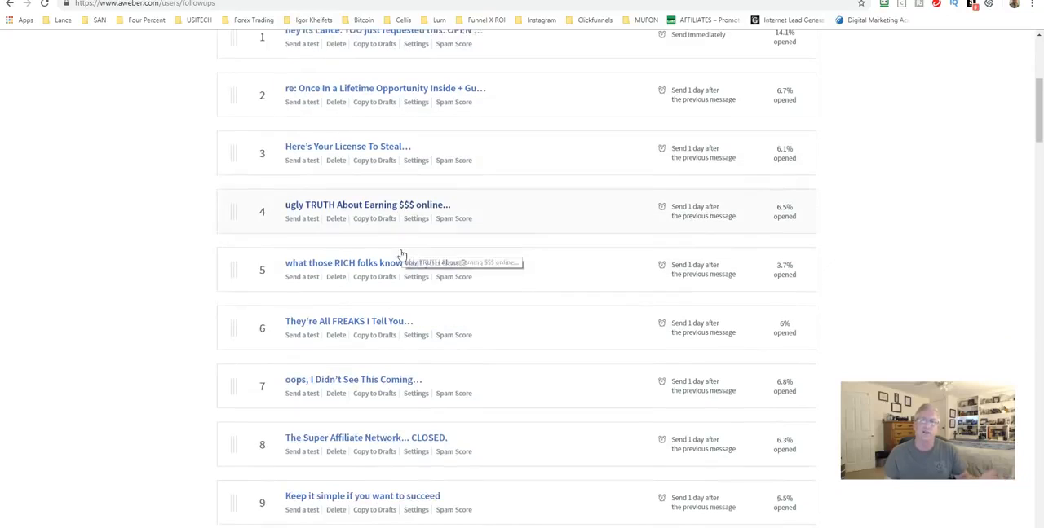
pyautogui.click(386, 244)
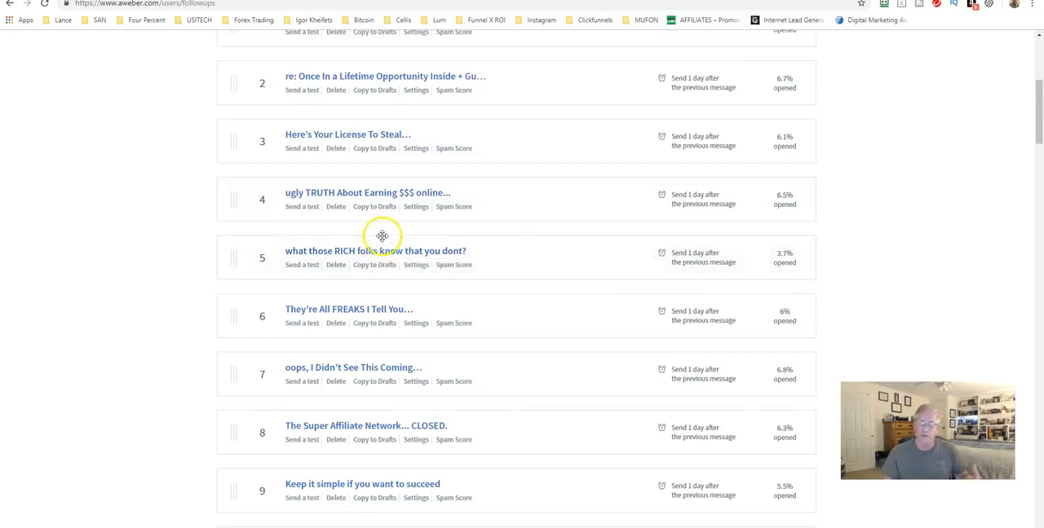
pyautogui.scroll(-1, 367, 221)
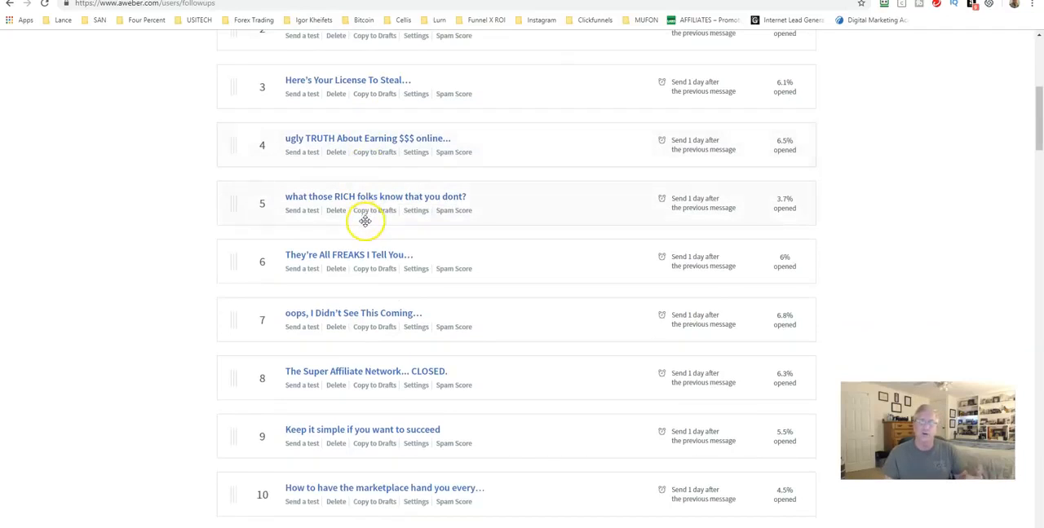
pyautogui.scroll(-1, 366, 221)
pyautogui.scroll(6, 369, 246)
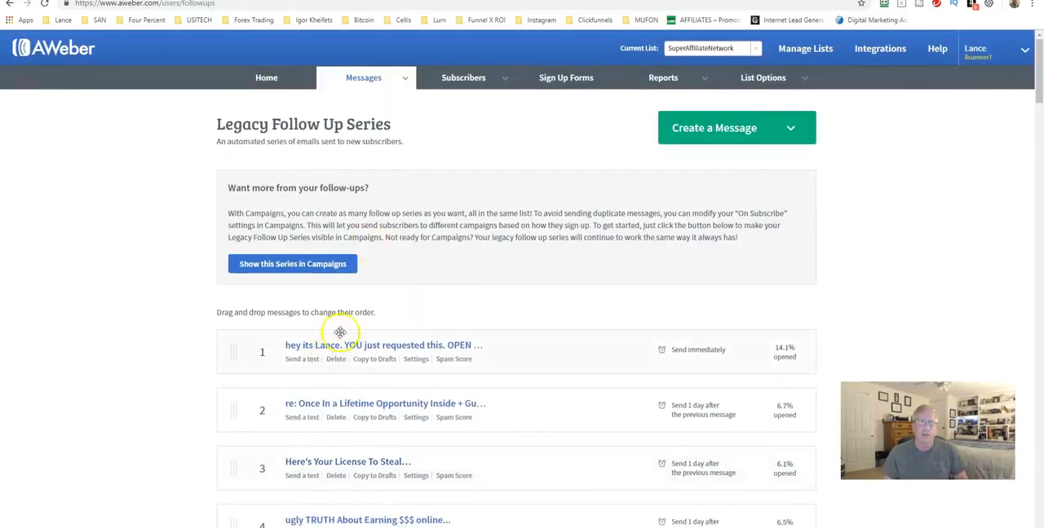
# Copy the first message of the Legacy Follow Up Series to the drafts
pyautogui.moveTo(371, 79)
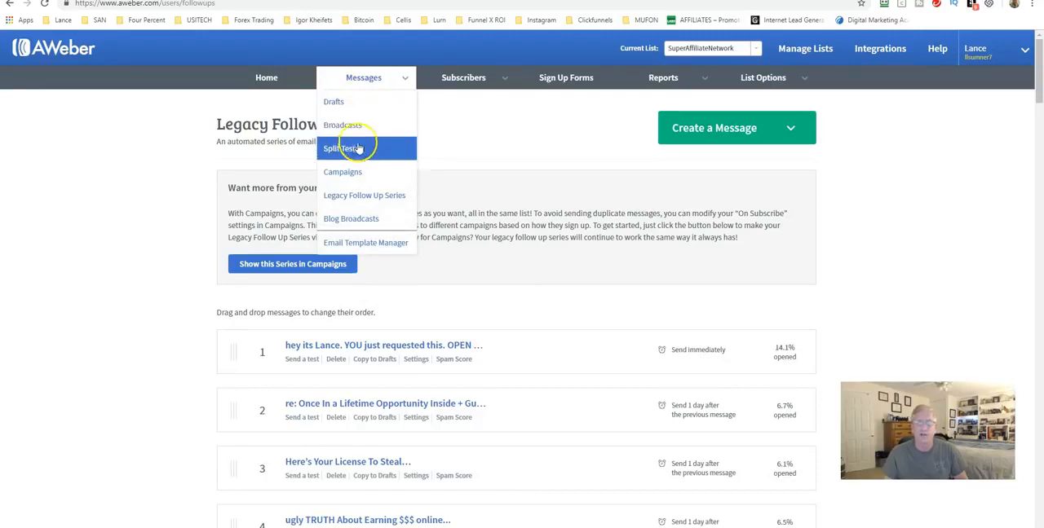
pyautogui.scroll(-1, 358, 339)
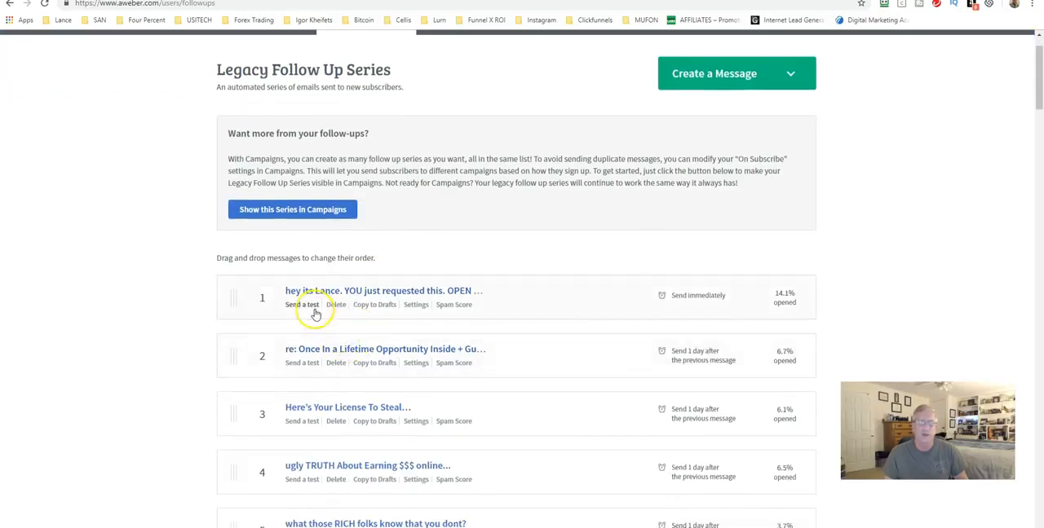
pyautogui.click(364, 308)
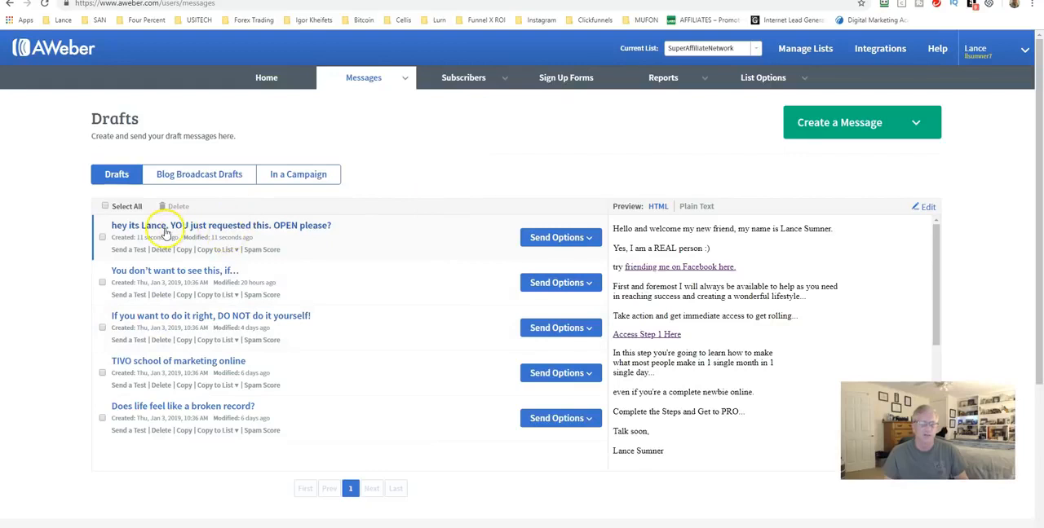
# Start scheduling the copied draft as a broadcast, review the included and excluded recipient lists, and apply the recipient selection
pyautogui.click(544, 238)
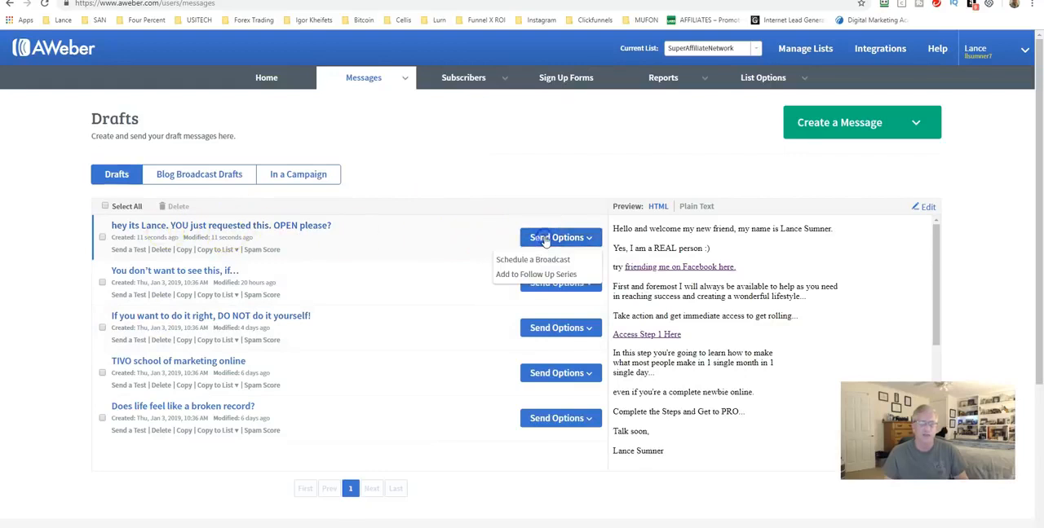
pyautogui.click(544, 260)
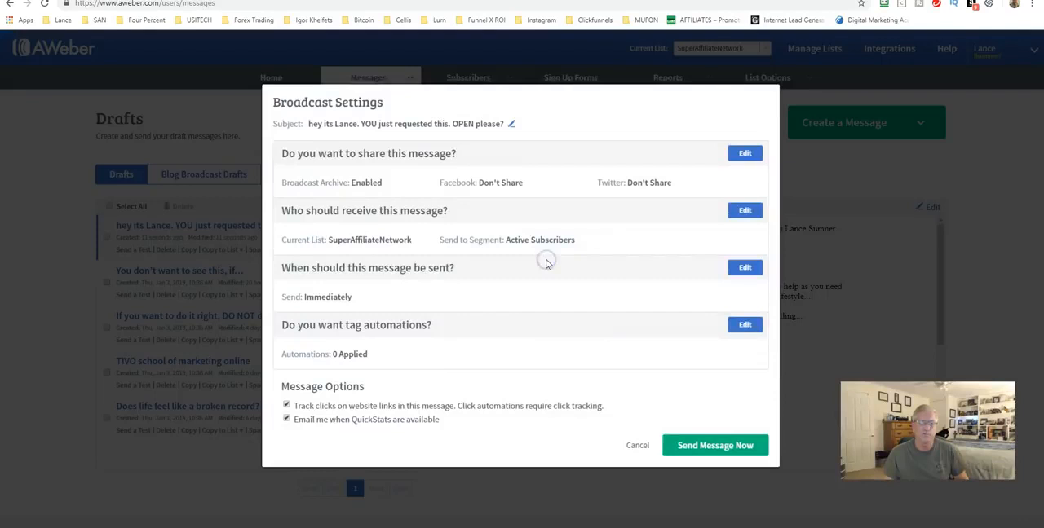
pyautogui.click(745, 211)
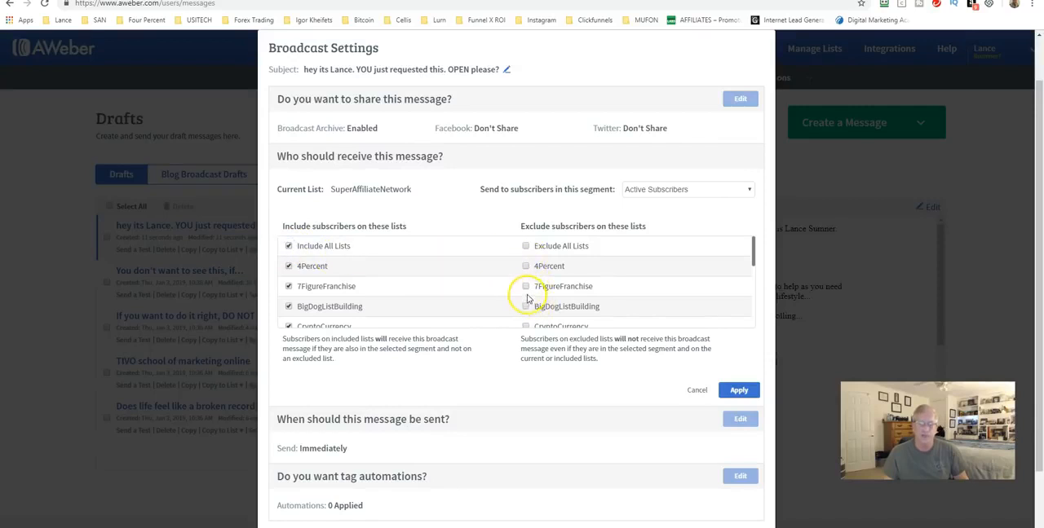
pyautogui.scroll(-1, 526, 293)
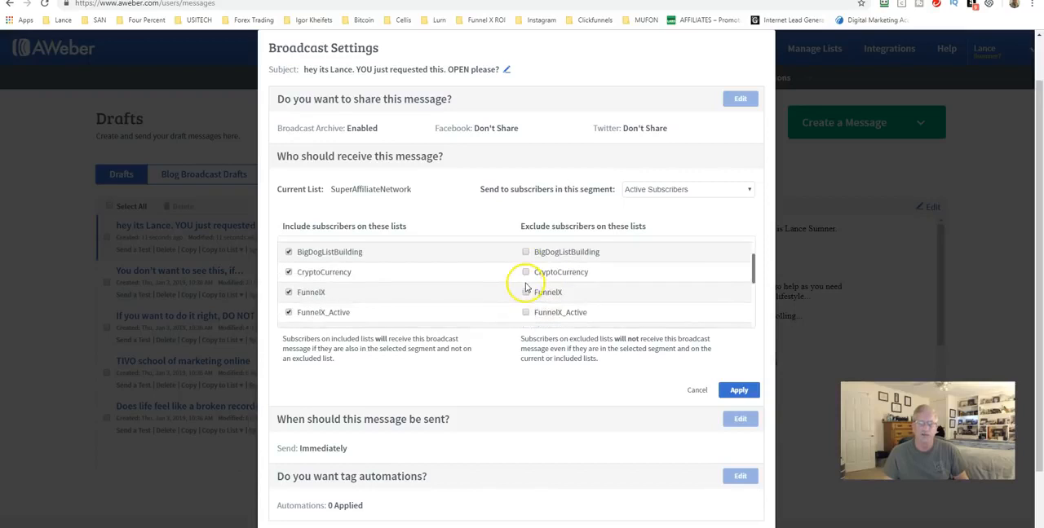
pyautogui.scroll(-3, 507, 310)
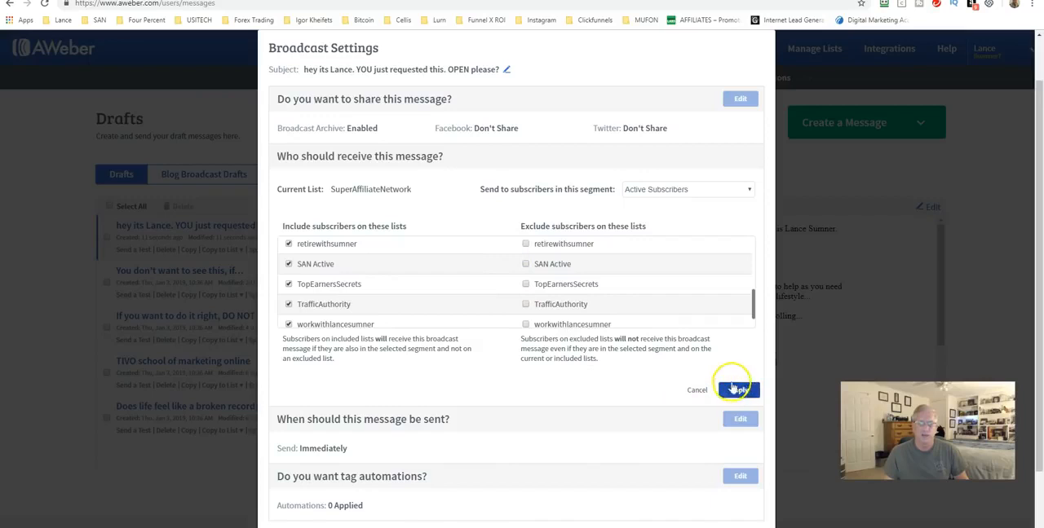
pyautogui.click(738, 392)
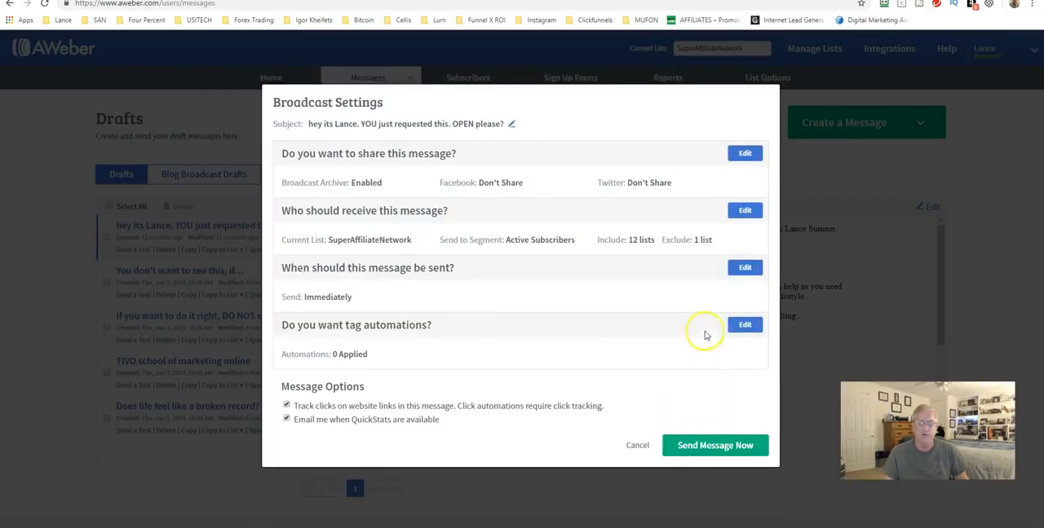
# Examine the send time and calendar options for the broadcast, and cancel its scheduling without sending
pyautogui.click(742, 268)
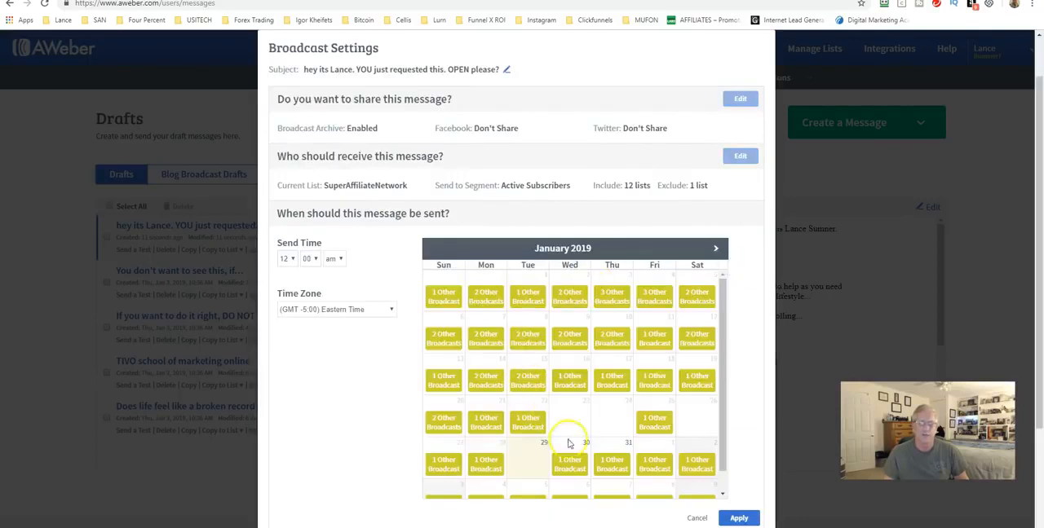
pyautogui.click(287, 258)
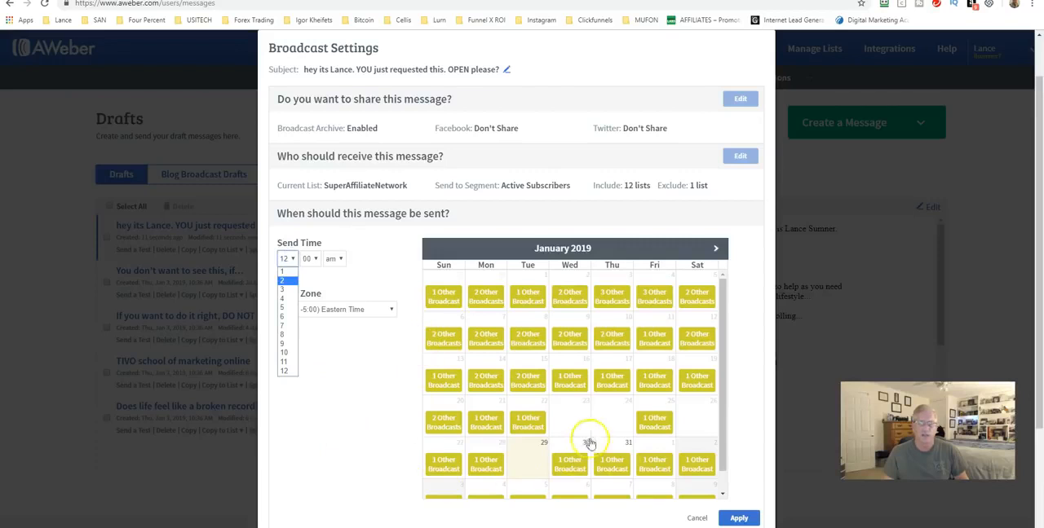
pyautogui.click(699, 518)
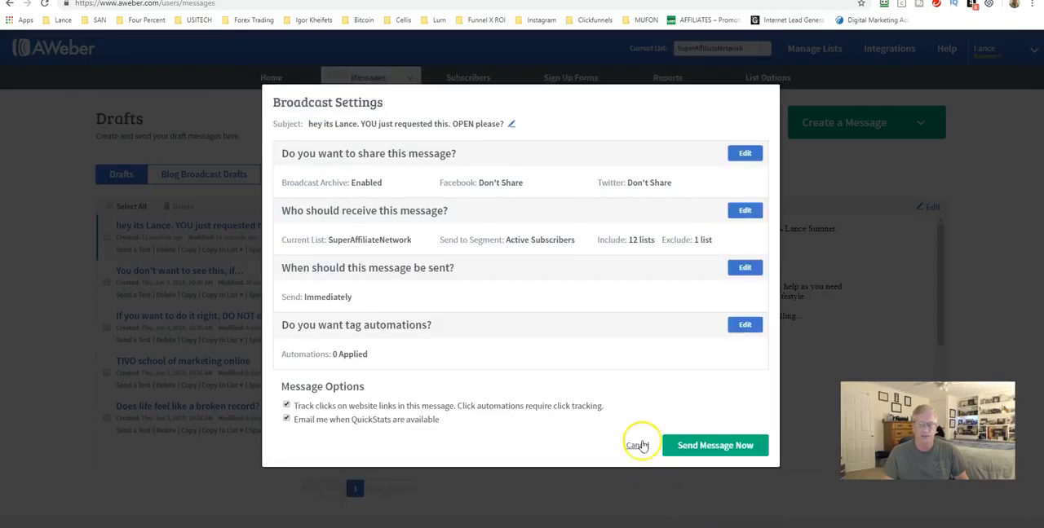
pyautogui.click(635, 443)
# Open the form for adding an individual subscriber to the current list
pyautogui.moveTo(360, 82)
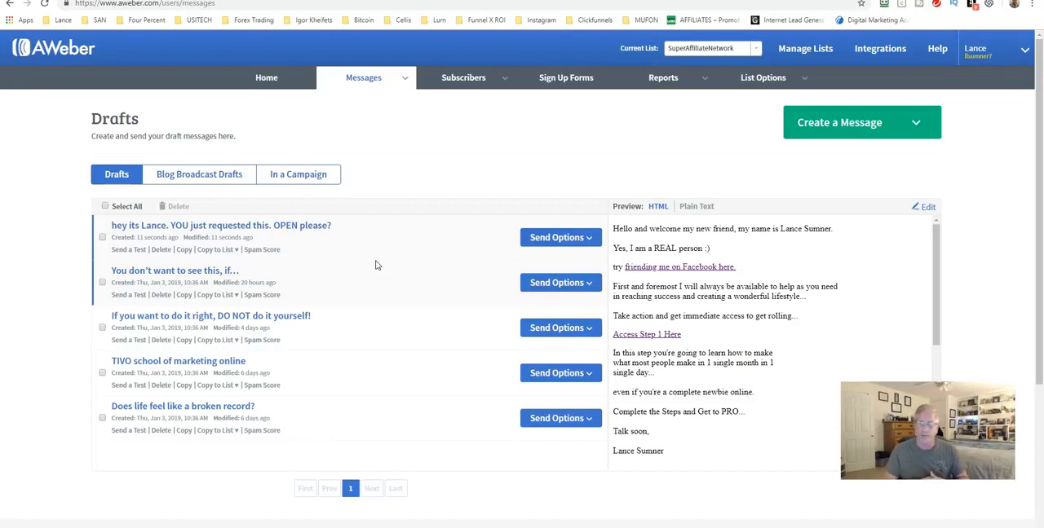
pyautogui.moveTo(477, 82)
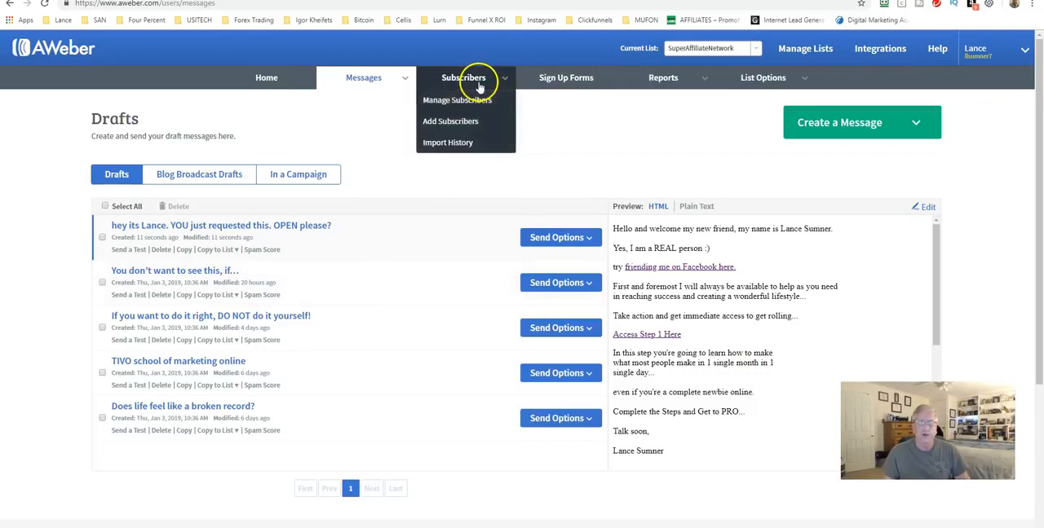
pyautogui.click(455, 121)
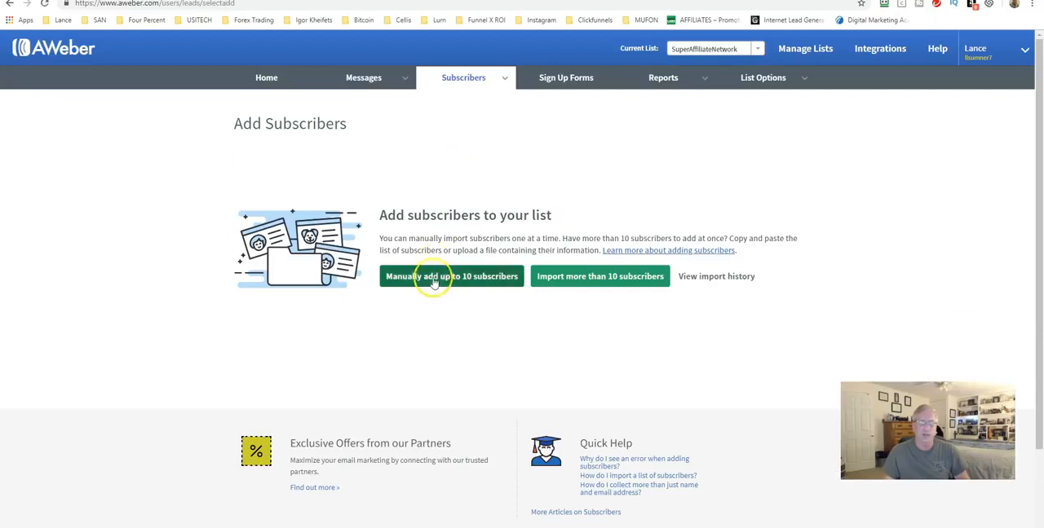
pyautogui.click(433, 277)
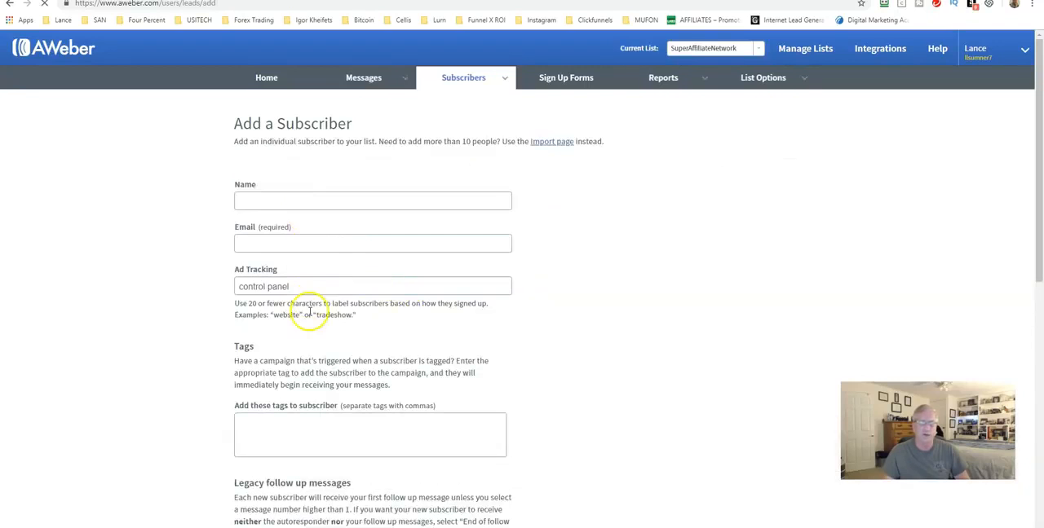
# Open the subscriber import page and examine the options for adding several subscribers at once
pyautogui.moveTo(478, 76)
pyautogui.click(461, 127)
pyautogui.click(596, 276)
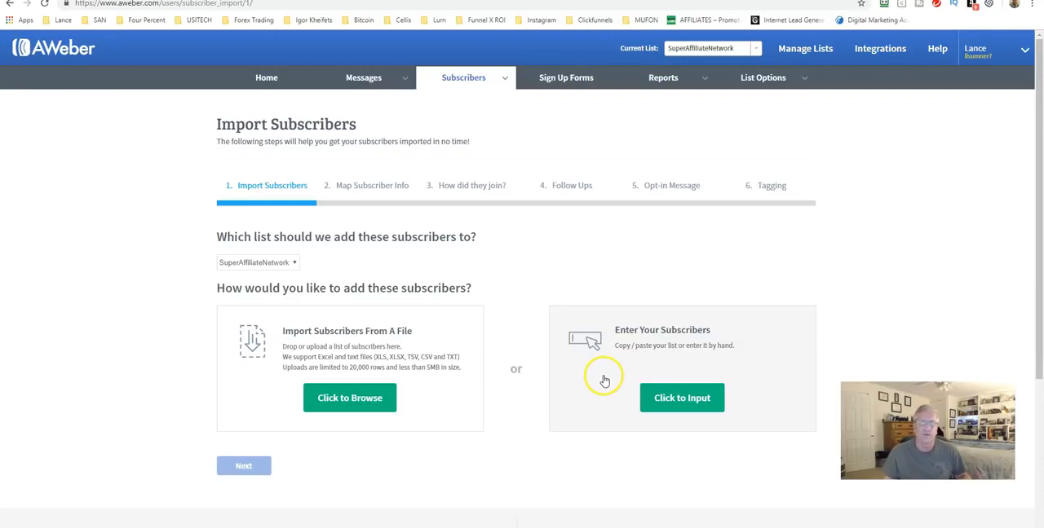
# Try to preview the OnlinePresenceFreeReport sign up form and open its publishing options
pyautogui.click(561, 78)
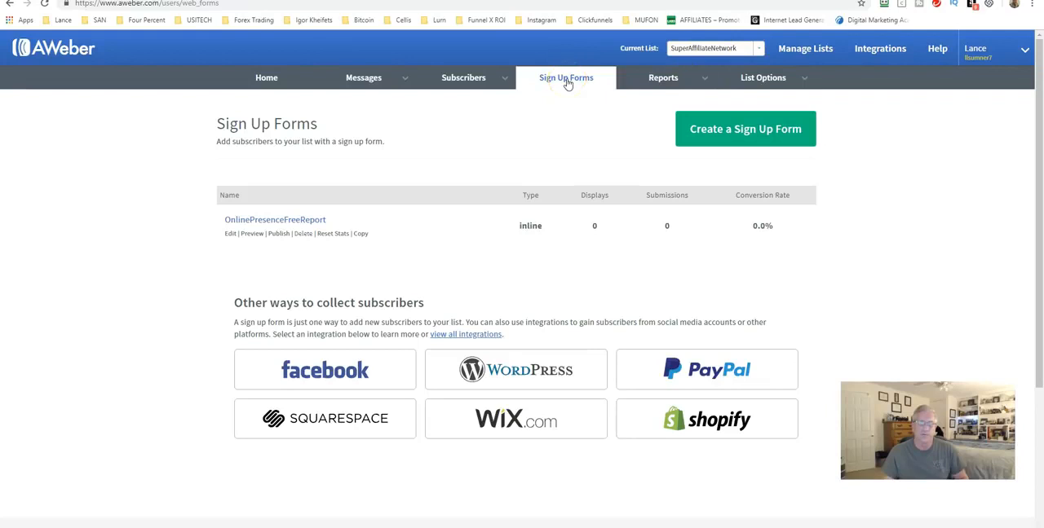
pyautogui.click(252, 234)
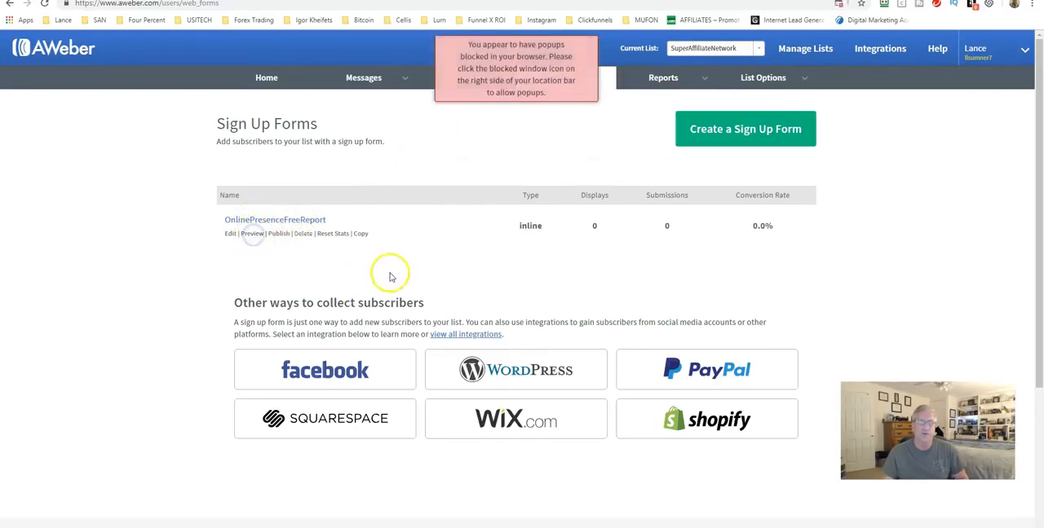
pyautogui.click(278, 234)
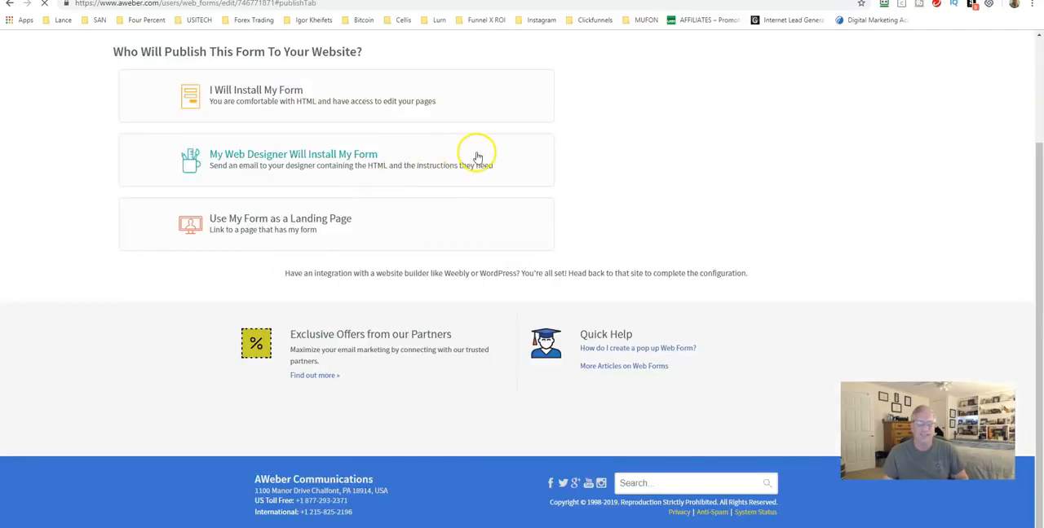
pyautogui.scroll(2, 457, 153)
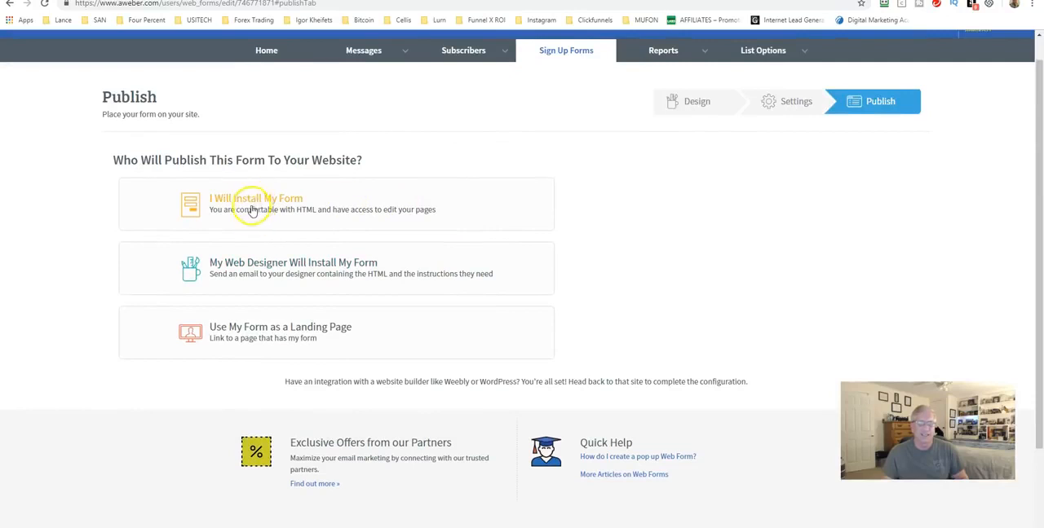
# Review the sign up form's design, followed by its basic settings with the thank you and already subscribed pages
pyautogui.click(697, 105)
pyautogui.scroll(-2, 380, 424)
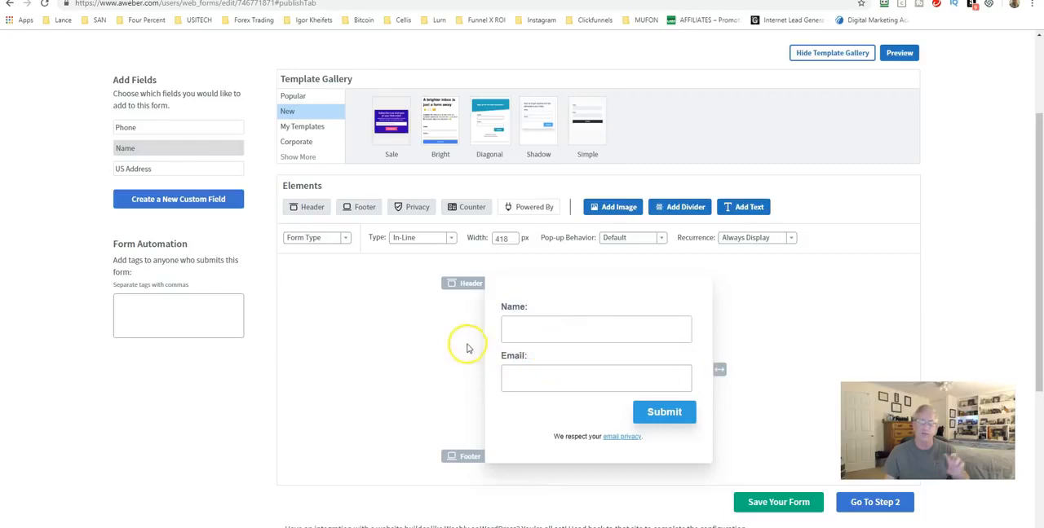
pyautogui.click(363, 331)
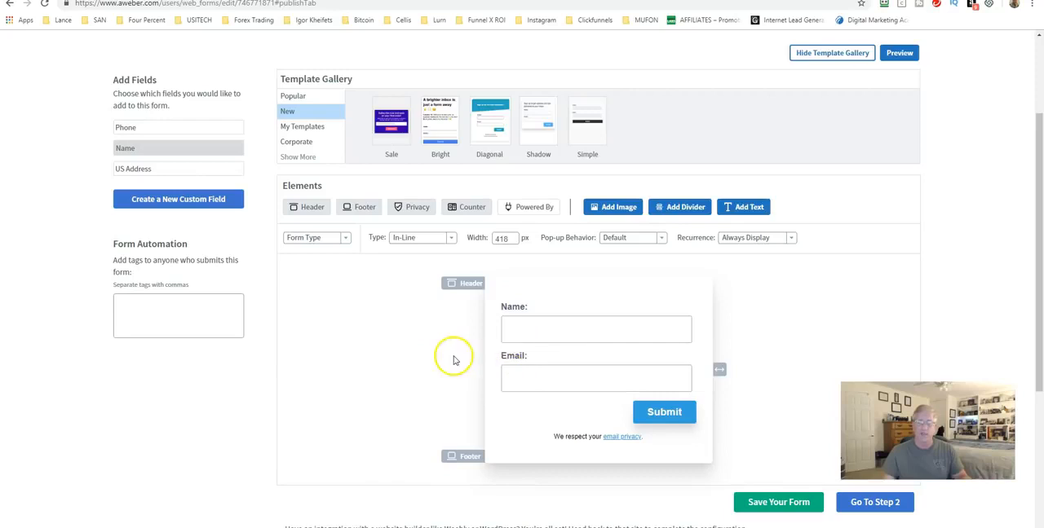
pyautogui.scroll(-1, 445, 356)
pyautogui.scroll(-3, 446, 357)
pyautogui.click(864, 337)
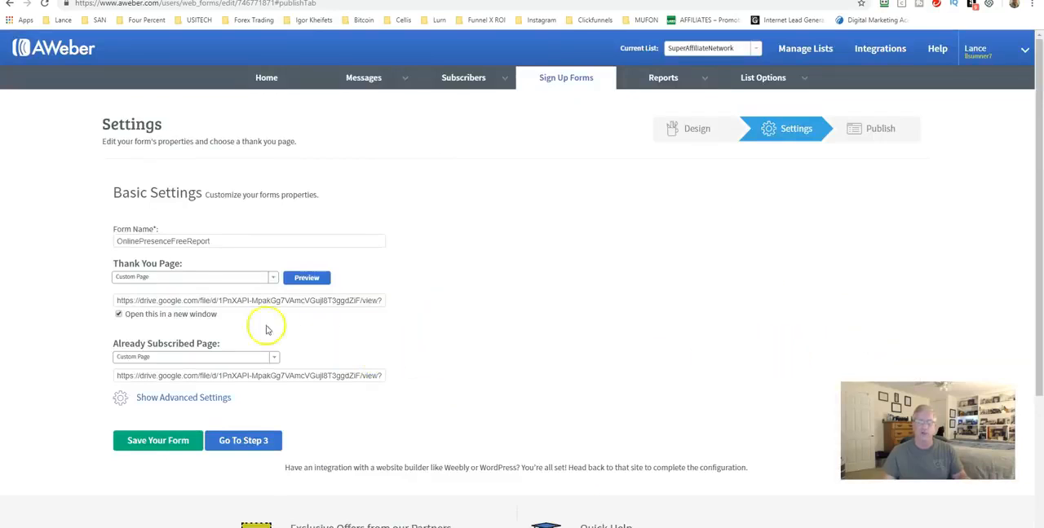
pyautogui.scroll(-1, 380, 349)
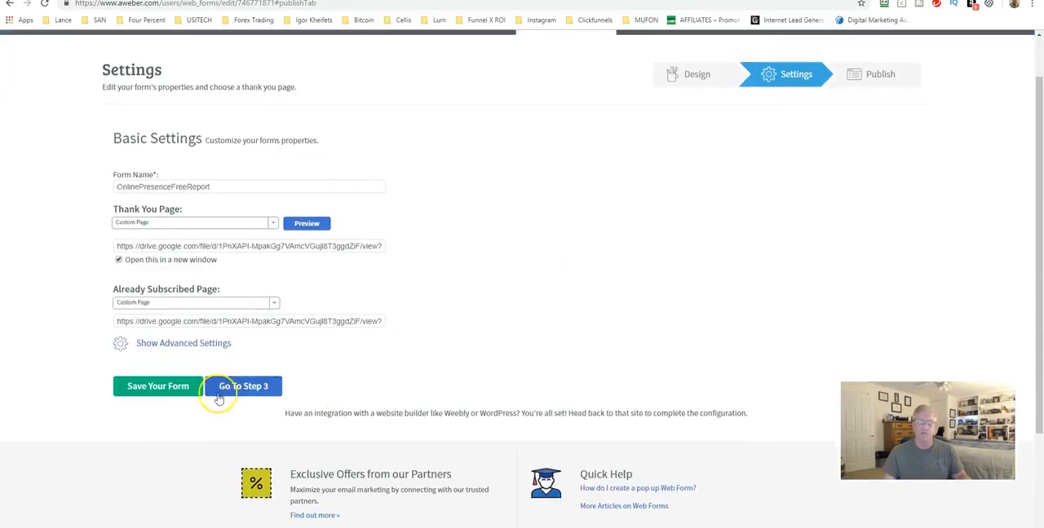
# Proceed to publishing the sign up form and display the raw HTML version for installing it oneself
pyautogui.click(242, 386)
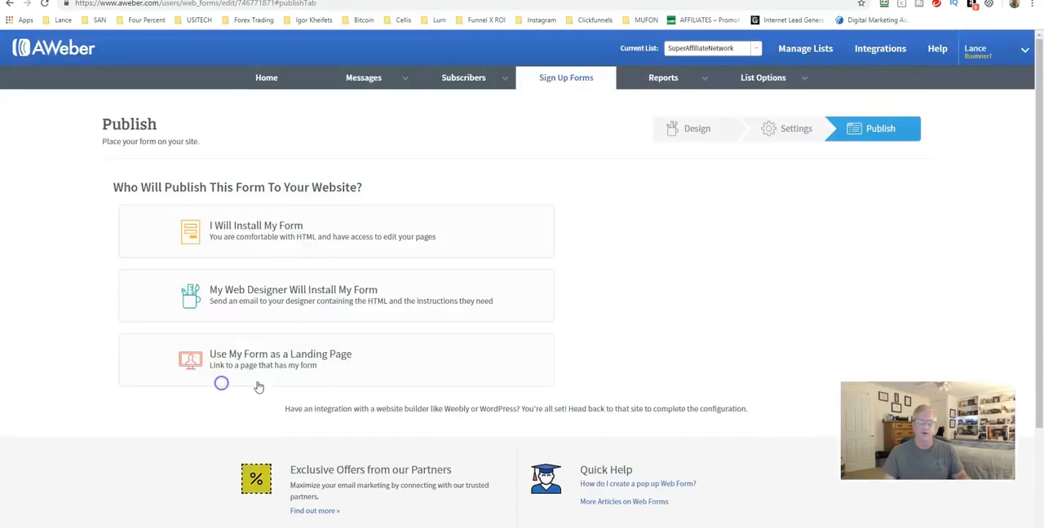
pyautogui.click(277, 233)
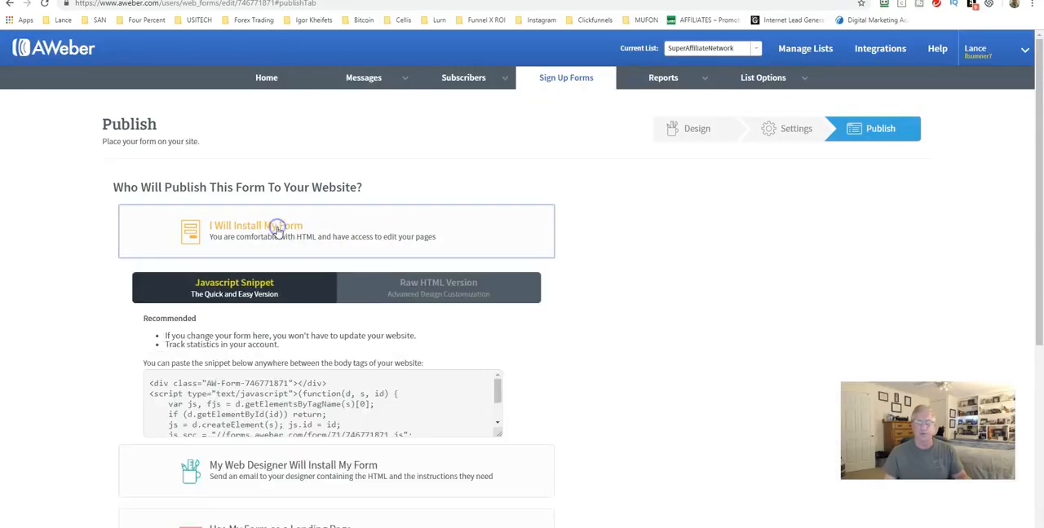
pyautogui.click(430, 294)
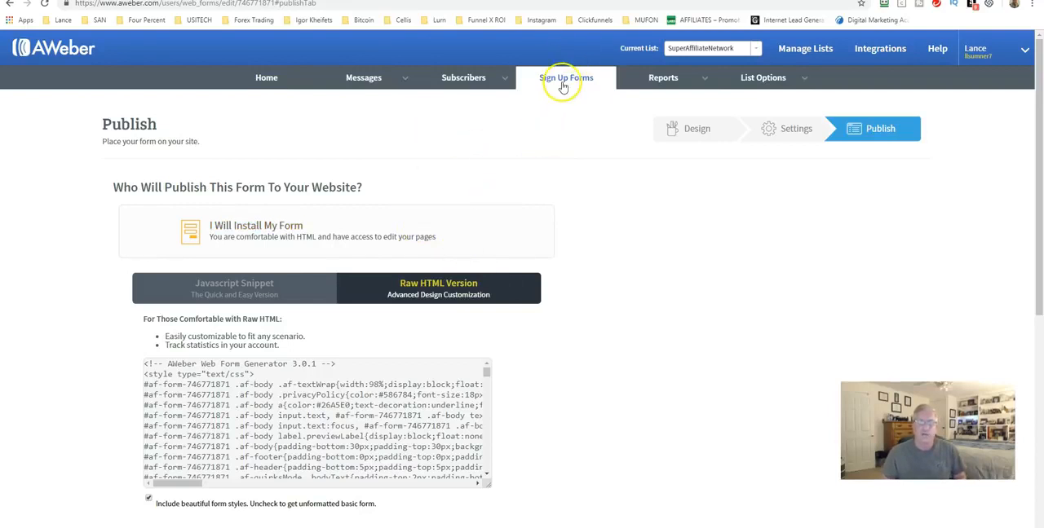
# View the account's Opens Over Time report and return to the account overview's recently sent broadcasts
pyautogui.click(662, 79)
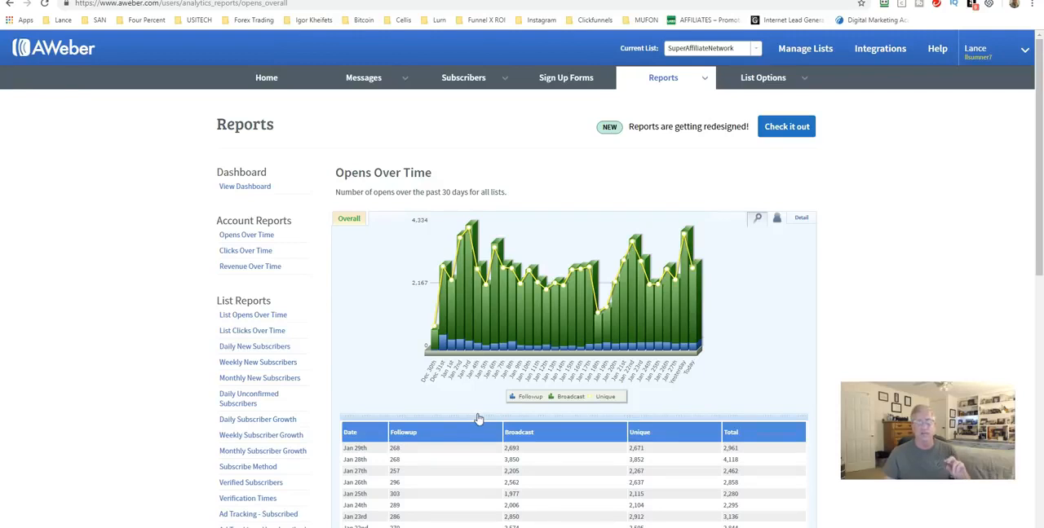
pyautogui.click(273, 74)
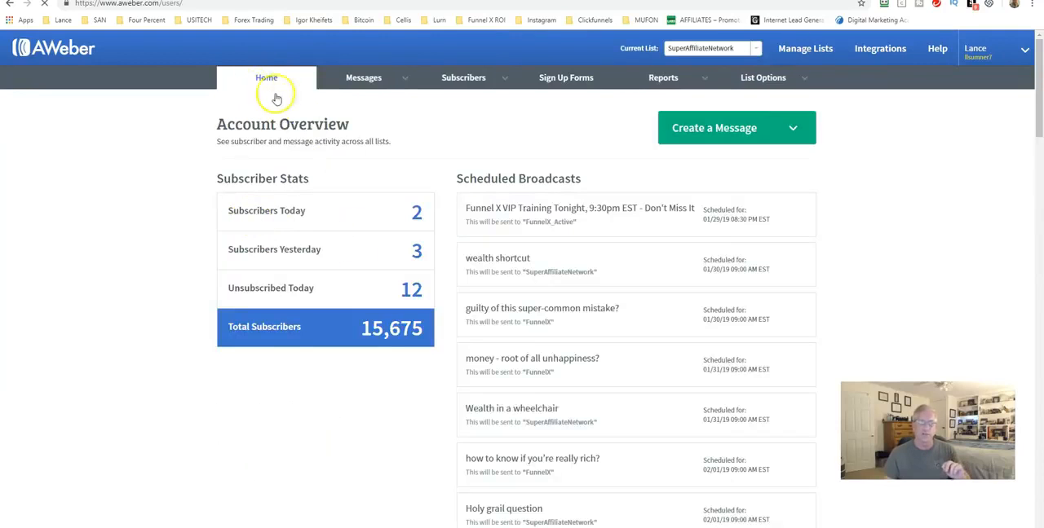
pyautogui.scroll(-3, 410, 237)
pyautogui.scroll(-15, 410, 242)
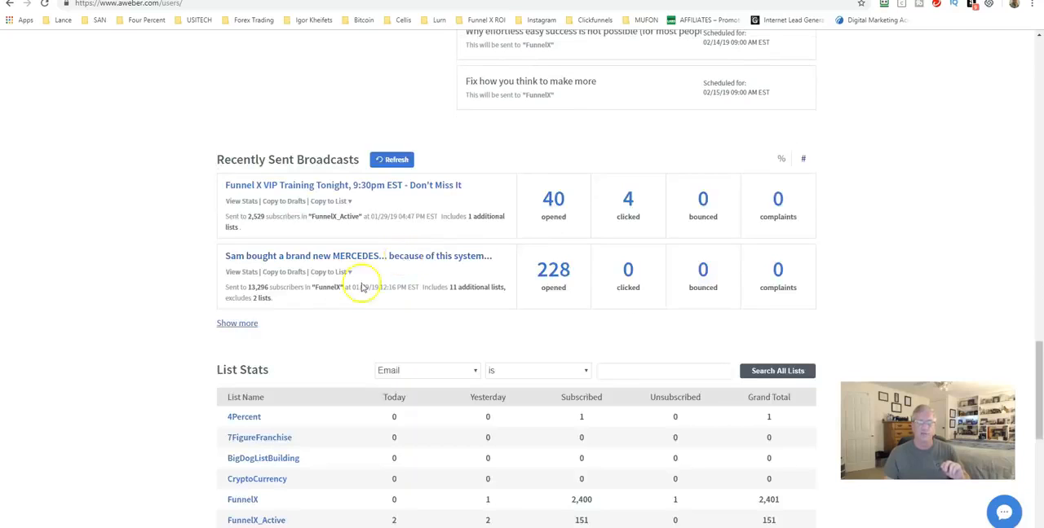
# Show the recently sent broadcasts' statistics as percentages and look over the scheduled broadcasts
pyautogui.moveTo(471, 225)
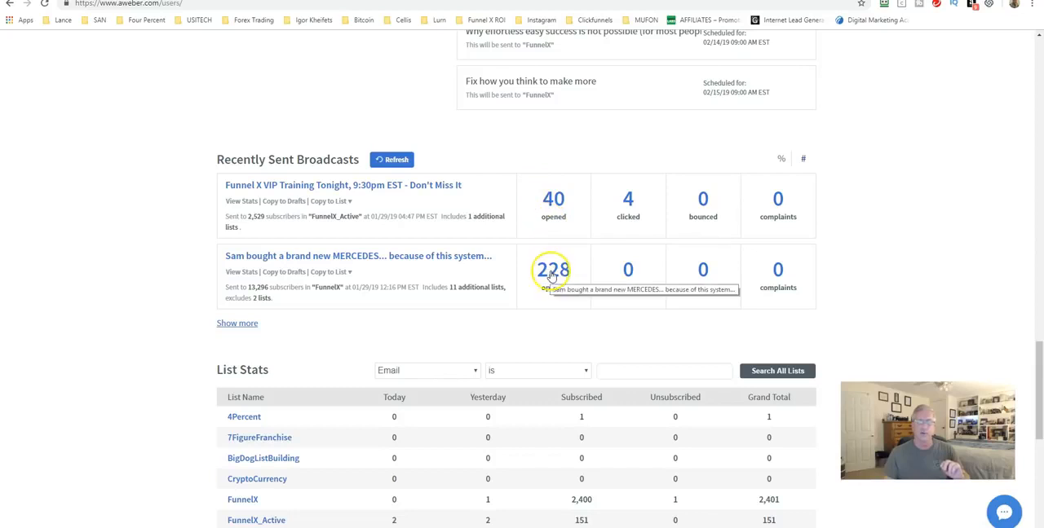
pyautogui.click(781, 160)
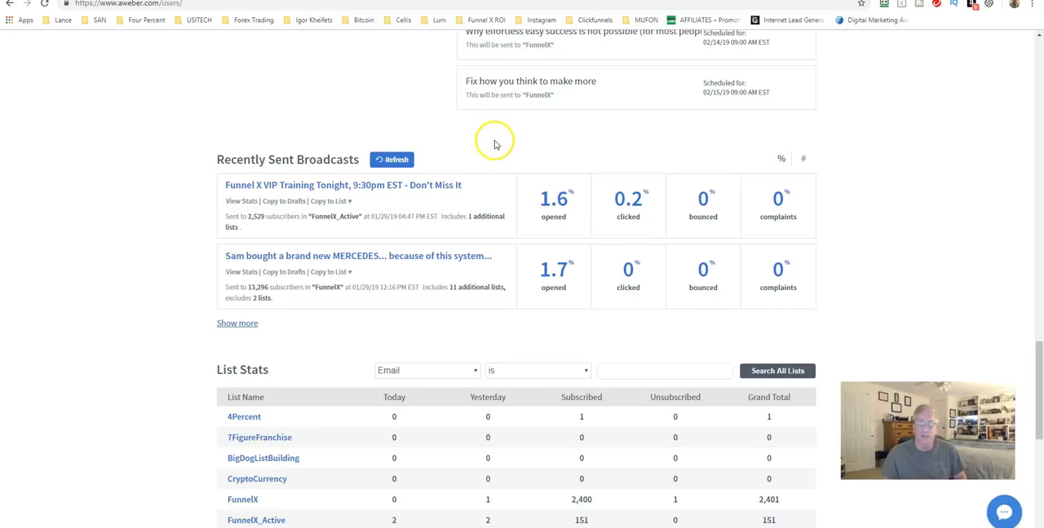
pyautogui.scroll(2, 497, 147)
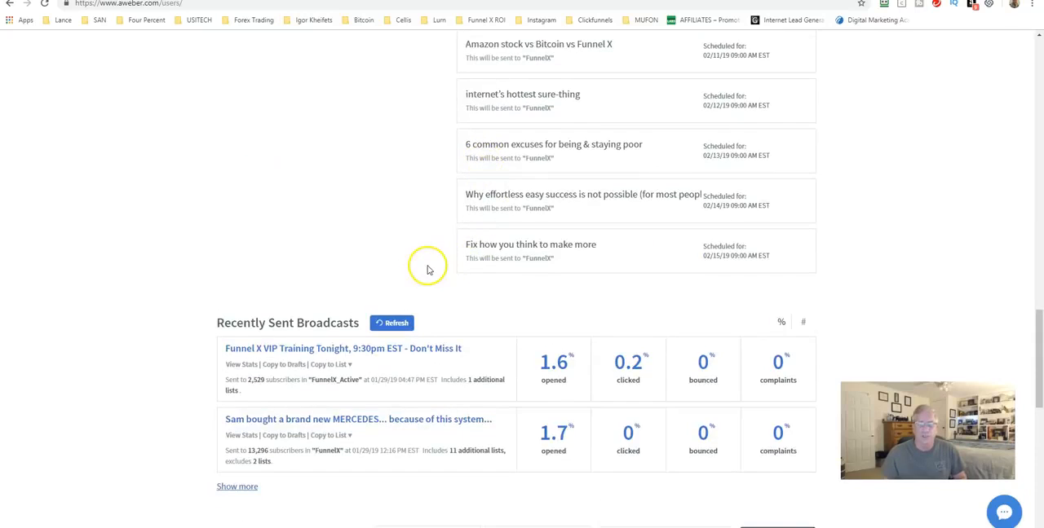
pyautogui.scroll(4, 427, 269)
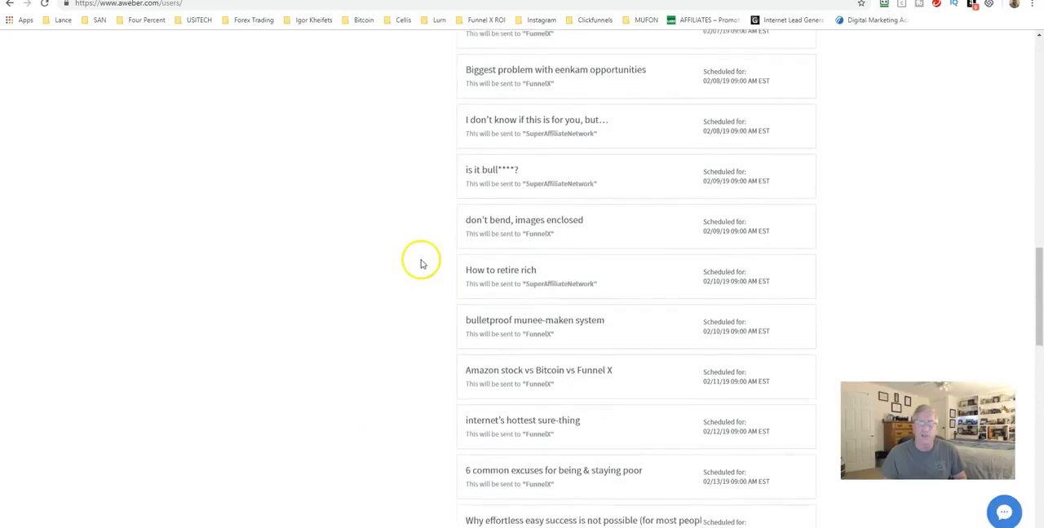
# Open the full overview of sent broadcast messages and show their statistics as percentages to compare open and click rates
pyautogui.scroll(-7, 419, 261)
pyautogui.click(237, 214)
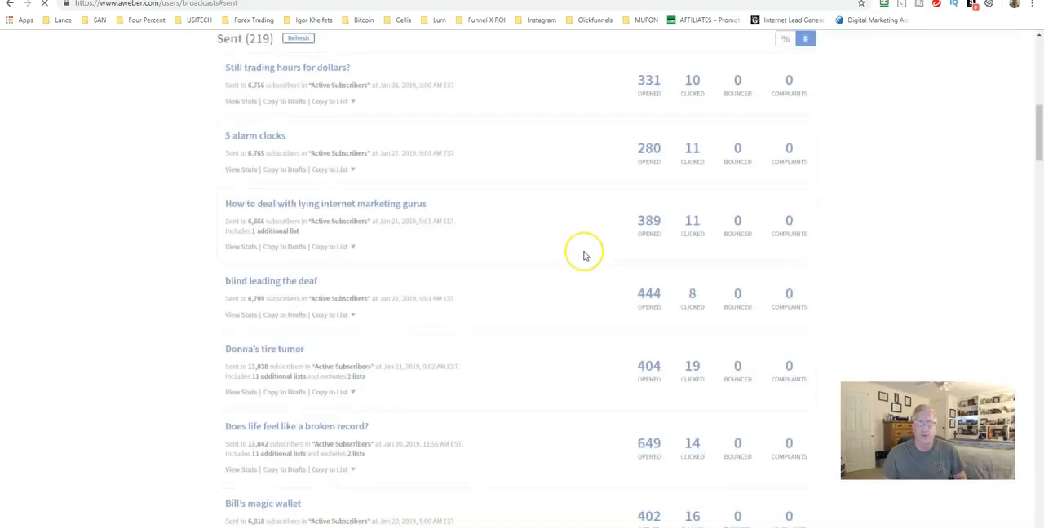
pyautogui.scroll(3, 690, 139)
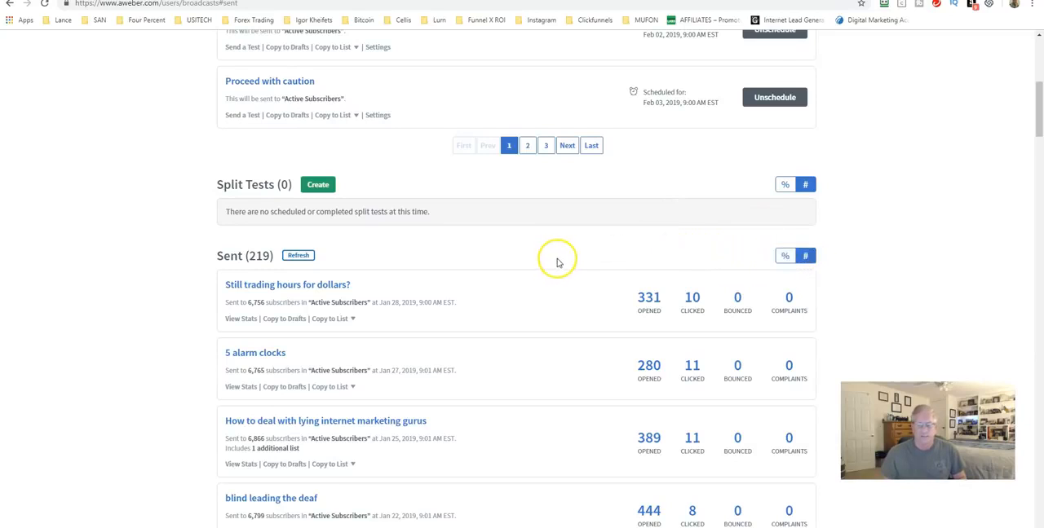
pyautogui.click(785, 259)
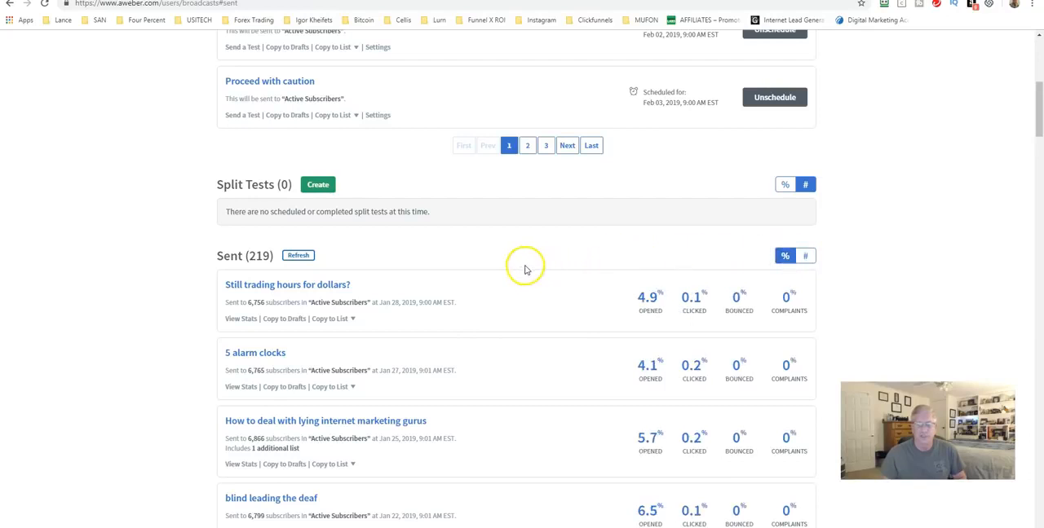
pyautogui.scroll(-1, 608, 314)
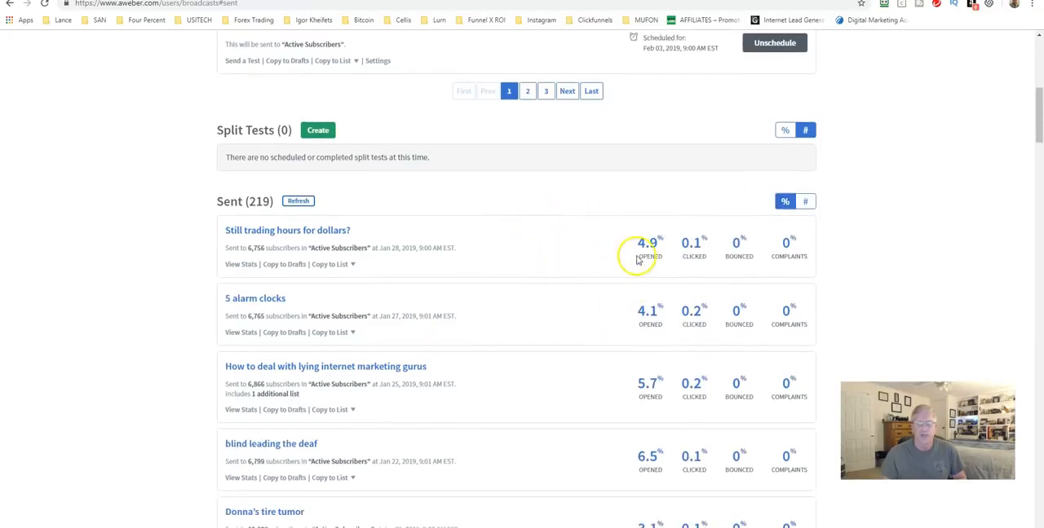
pyautogui.scroll(-1, 636, 258)
pyautogui.scroll(-3, 626, 277)
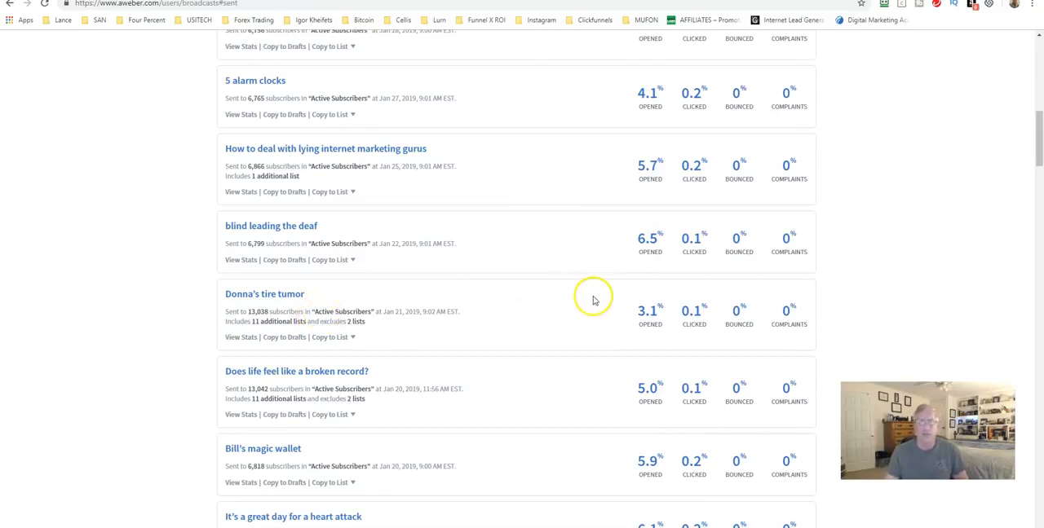
pyautogui.scroll(15, 592, 301)
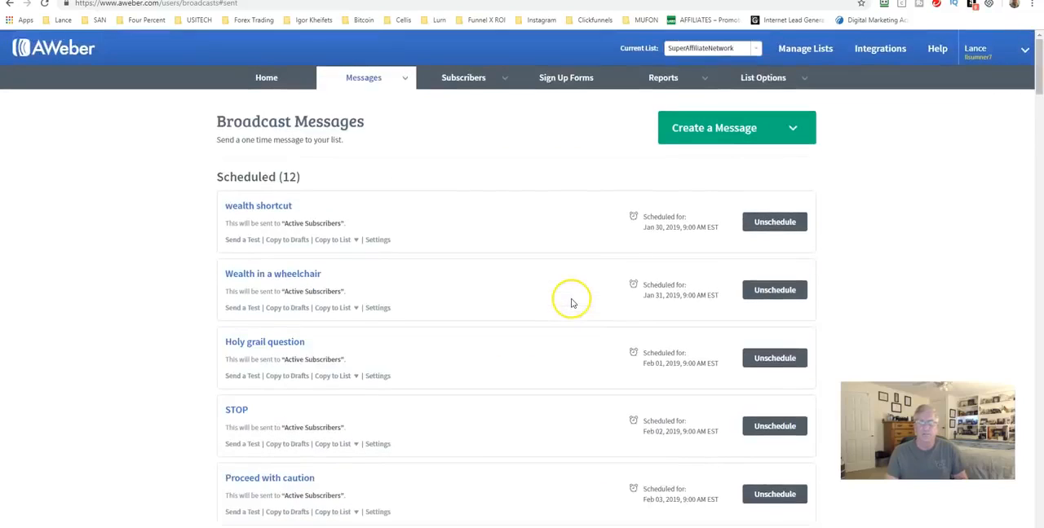
# Look at the available list options and start the setup of a new list from list management
pyautogui.moveTo(754, 79)
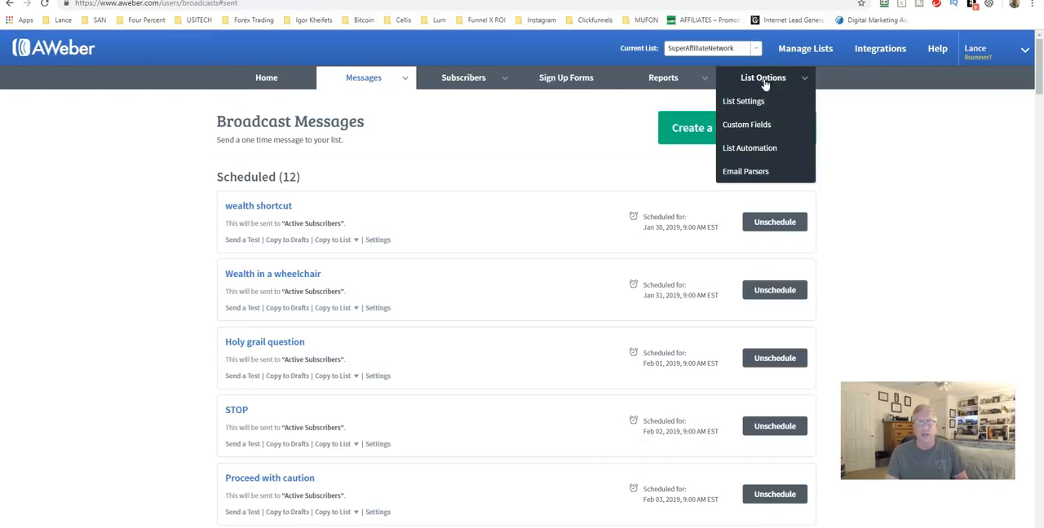
pyautogui.click(750, 104)
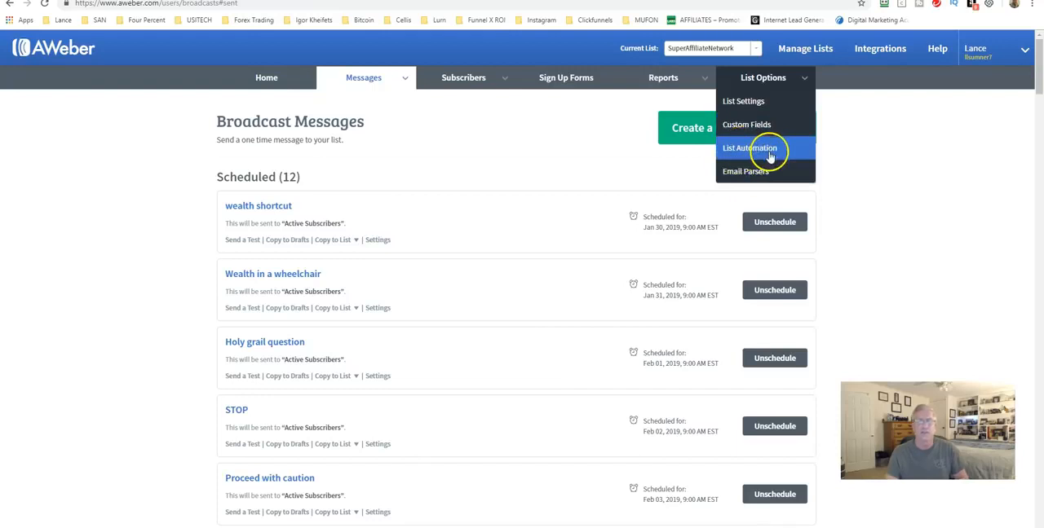
pyautogui.click(795, 54)
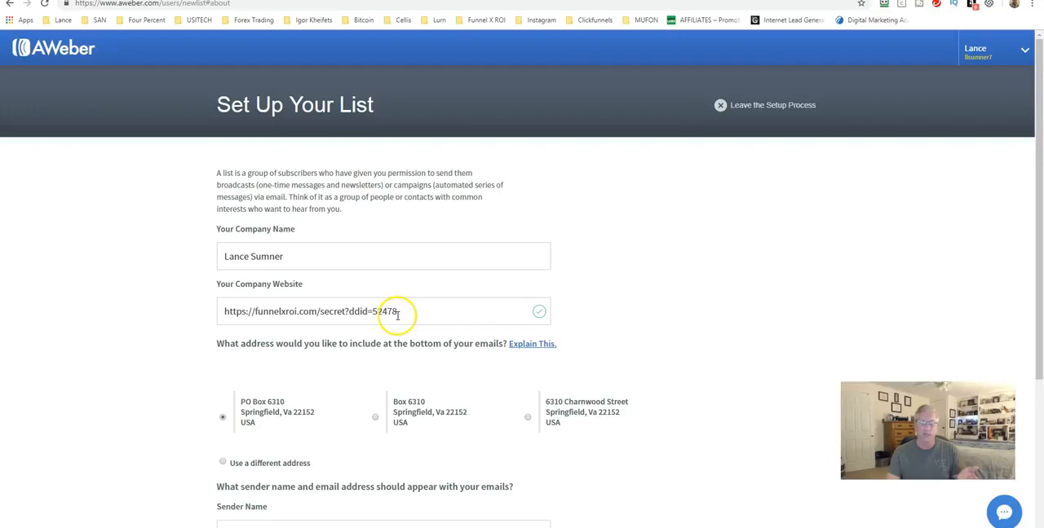
# Review the new list's company, mailing address, sender name and sender email details, and proceed to the list description
pyautogui.scroll(-3, 402, 316)
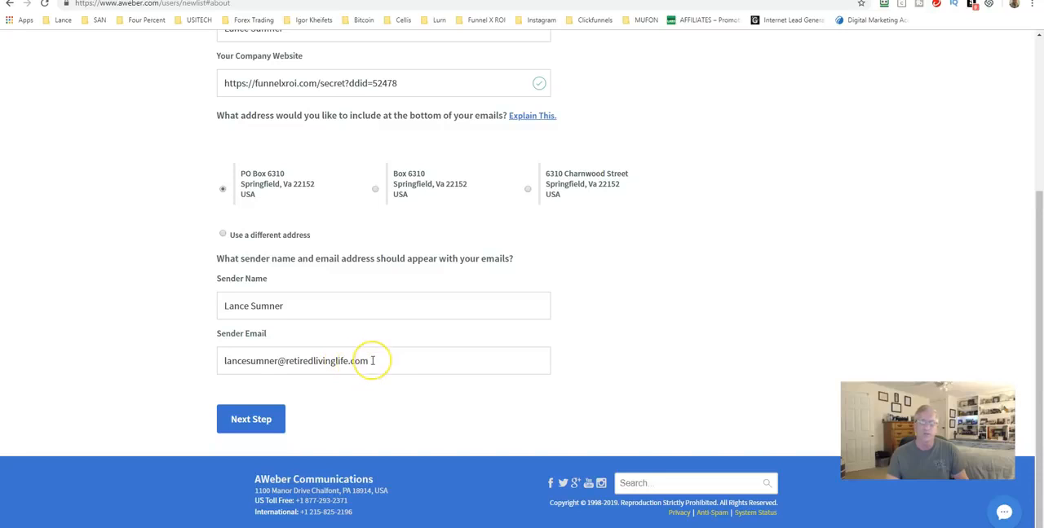
pyautogui.moveTo(373, 360); pyautogui.dragTo(226, 360)
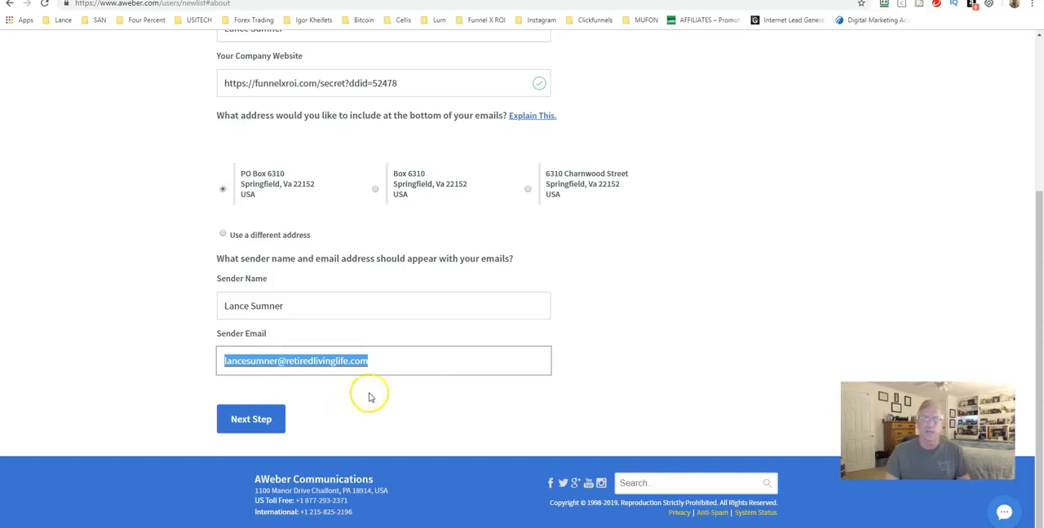
pyautogui.click(609, 384)
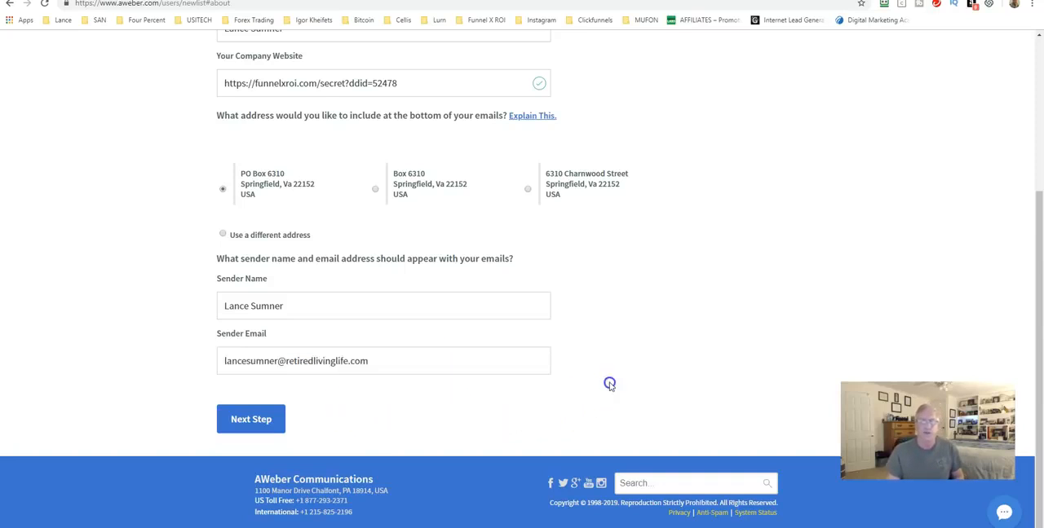
pyautogui.scroll(1, 579, 323)
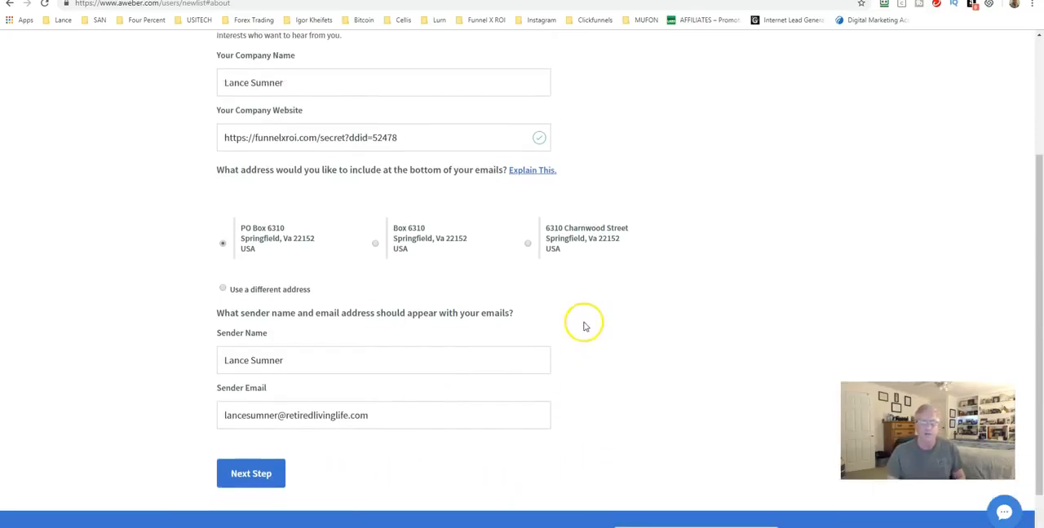
pyautogui.scroll(3, 584, 328)
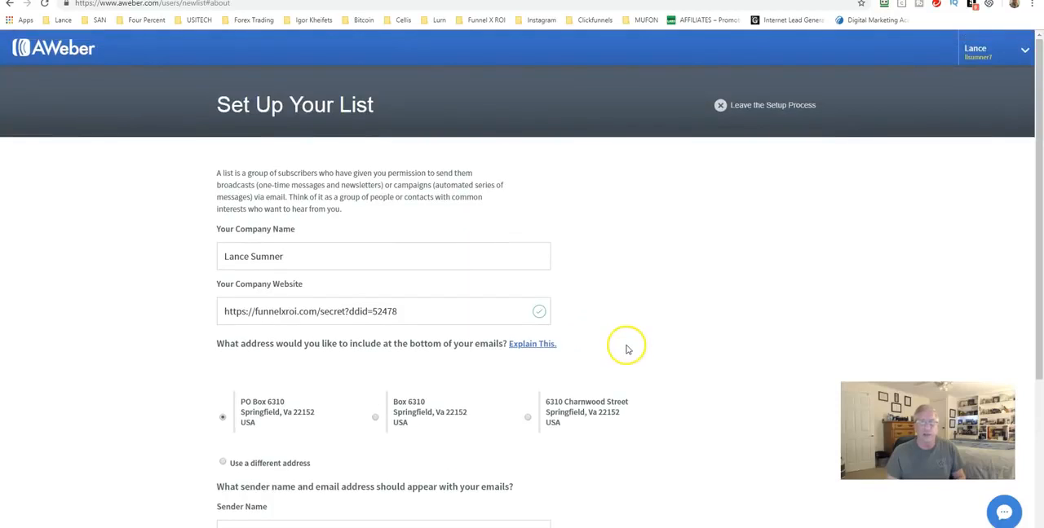
pyautogui.scroll(-2, 583, 322)
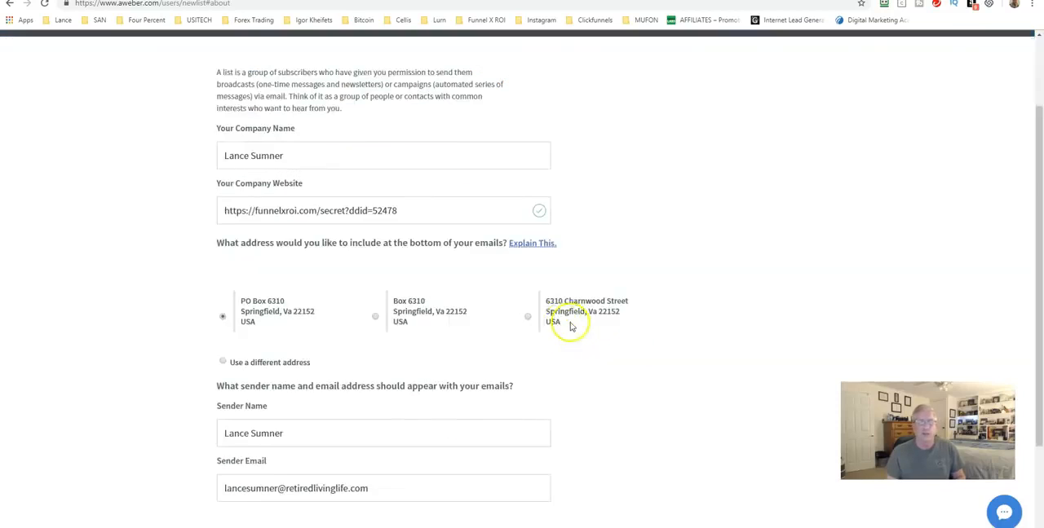
pyautogui.scroll(-2, 571, 327)
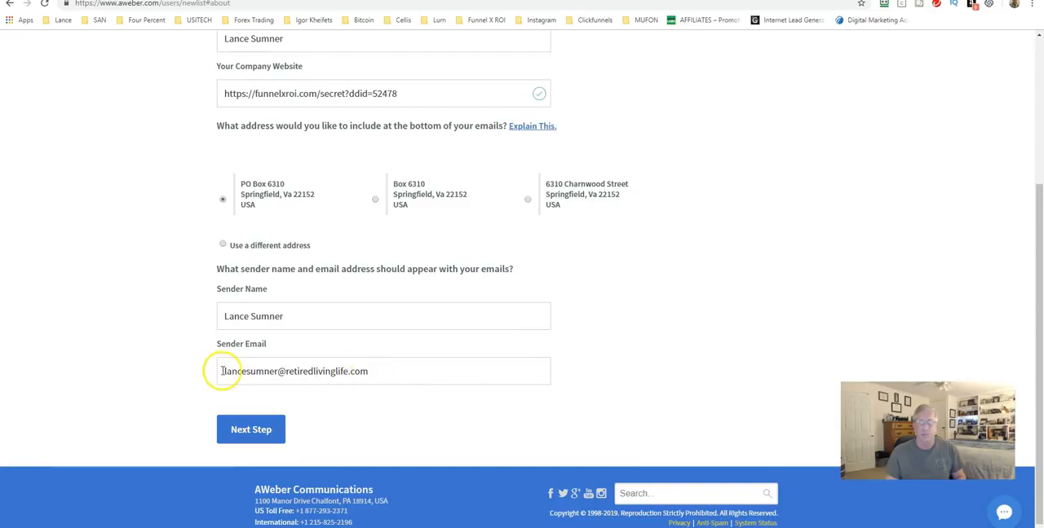
pyautogui.scroll(4, 285, 371)
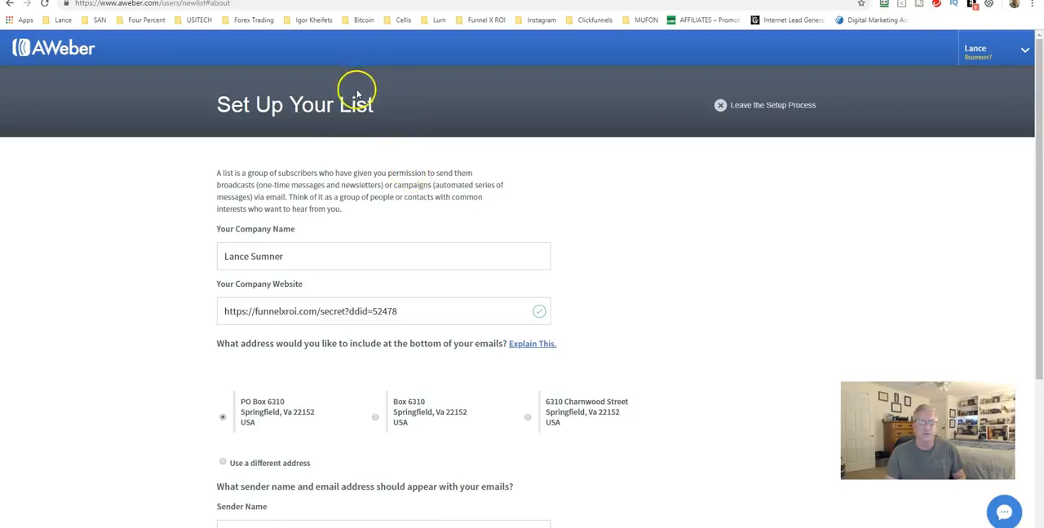
pyautogui.scroll(-4, 420, 191)
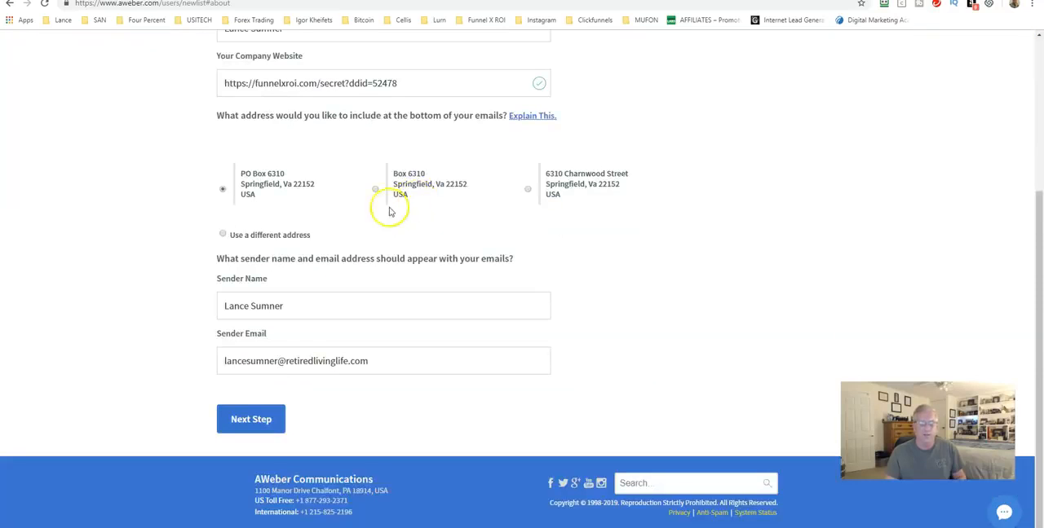
pyautogui.click(253, 420)
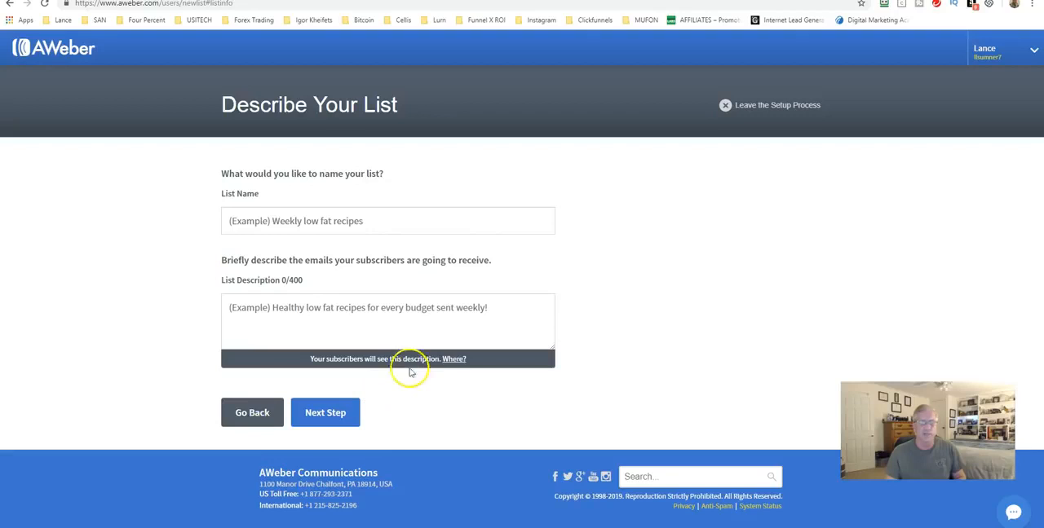
# Name the new list with the owner's first name plus "Test", describe it as "Test", and proceed to the confirmation message
pyautogui.click(230, 218)
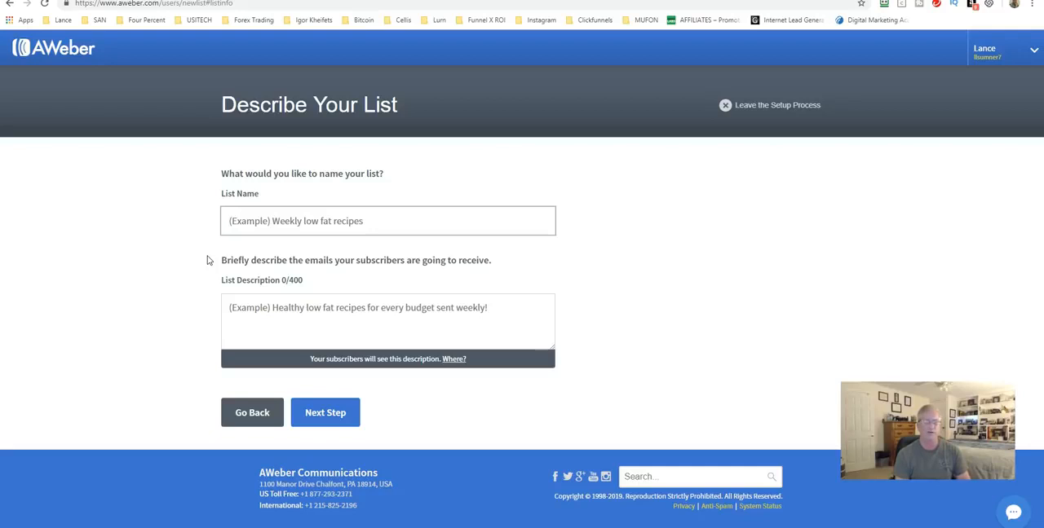
pyautogui.write('LanceTest')
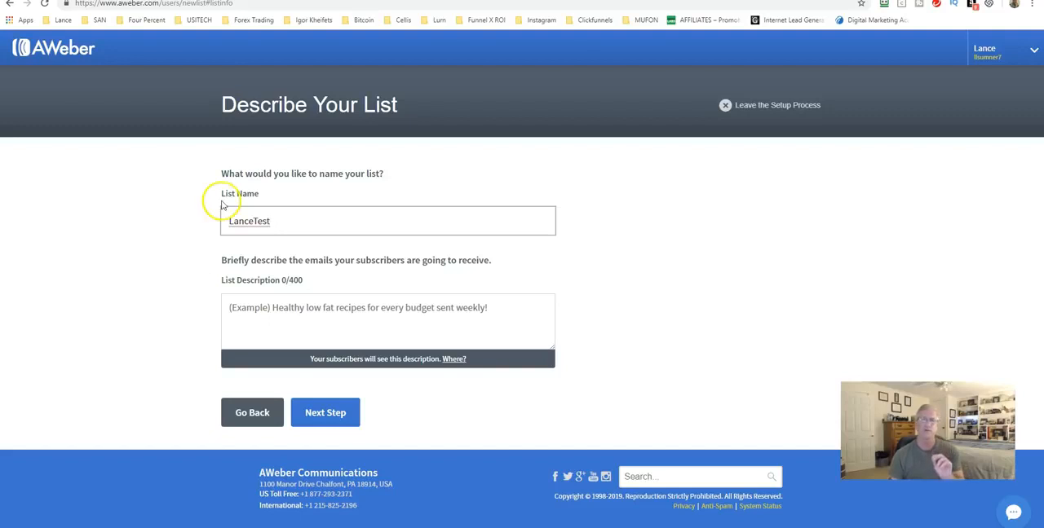
pyautogui.click(271, 223)
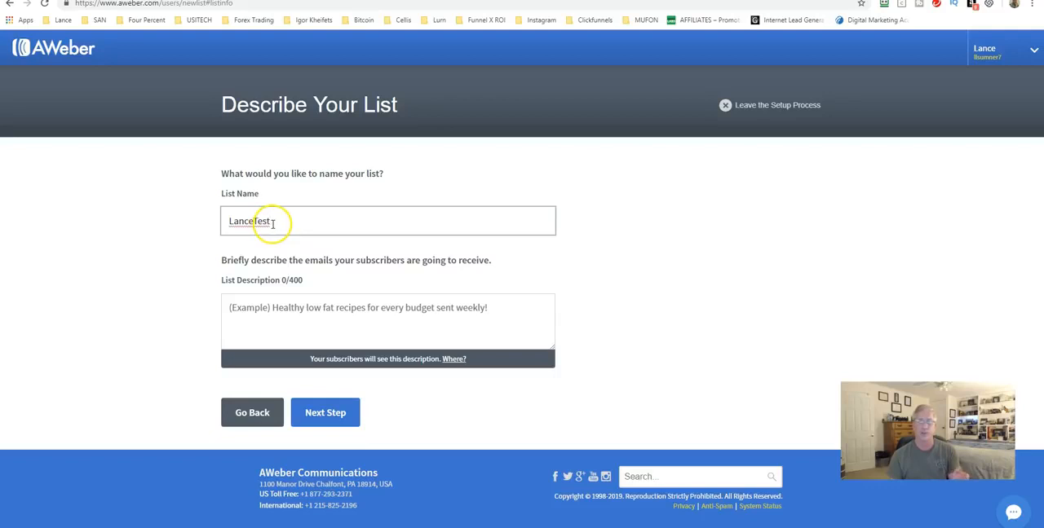
pyautogui.click(246, 320)
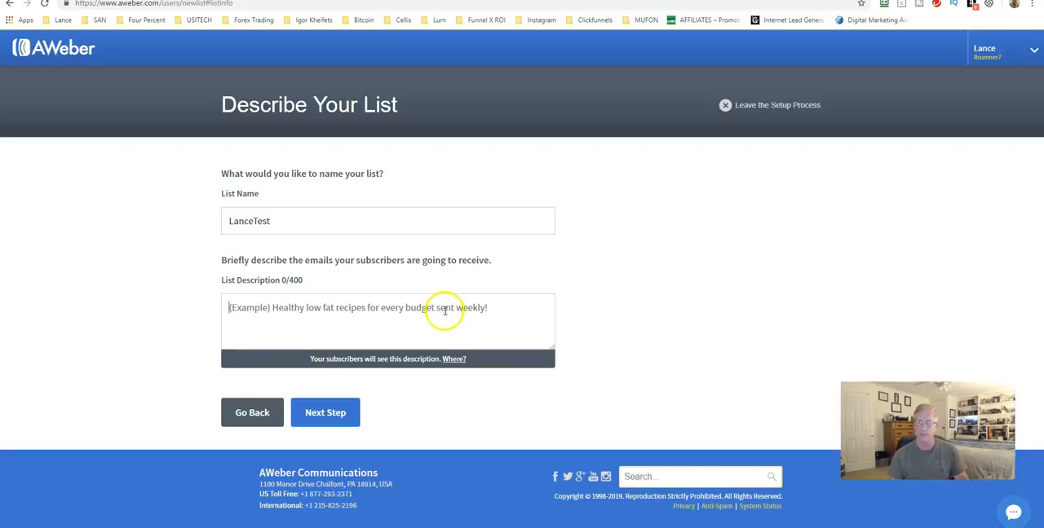
pyautogui.click(325, 414)
pyautogui.click(312, 325)
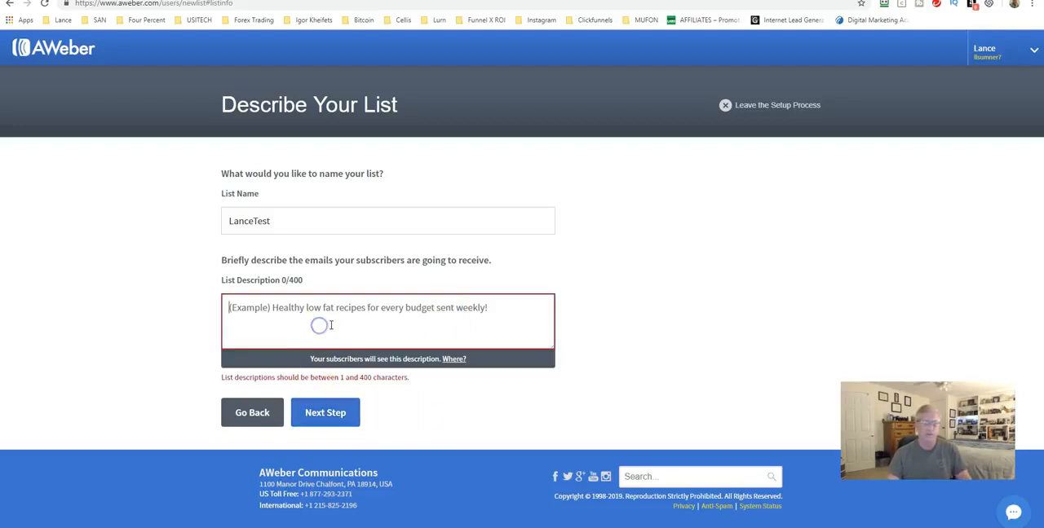
pyautogui.write('Test')
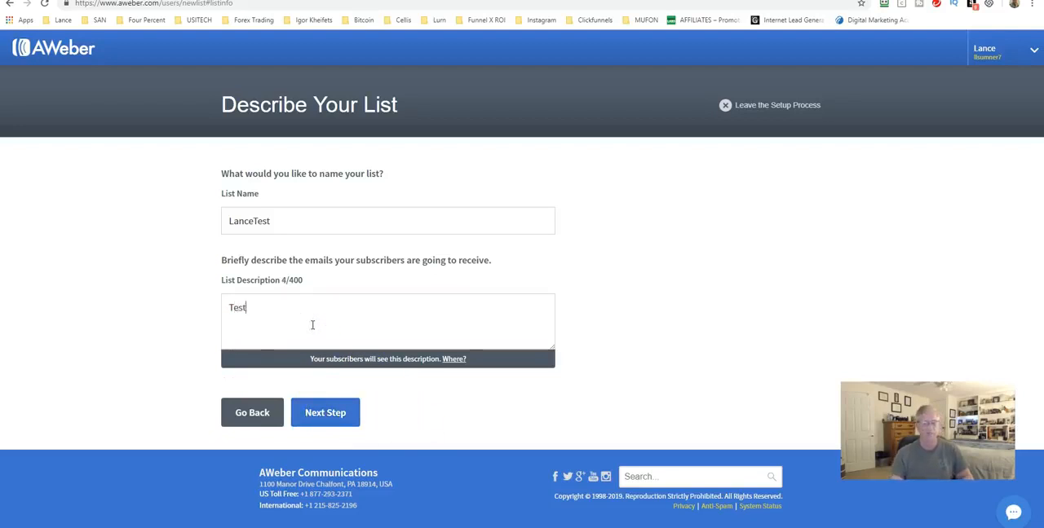
pyautogui.click(325, 412)
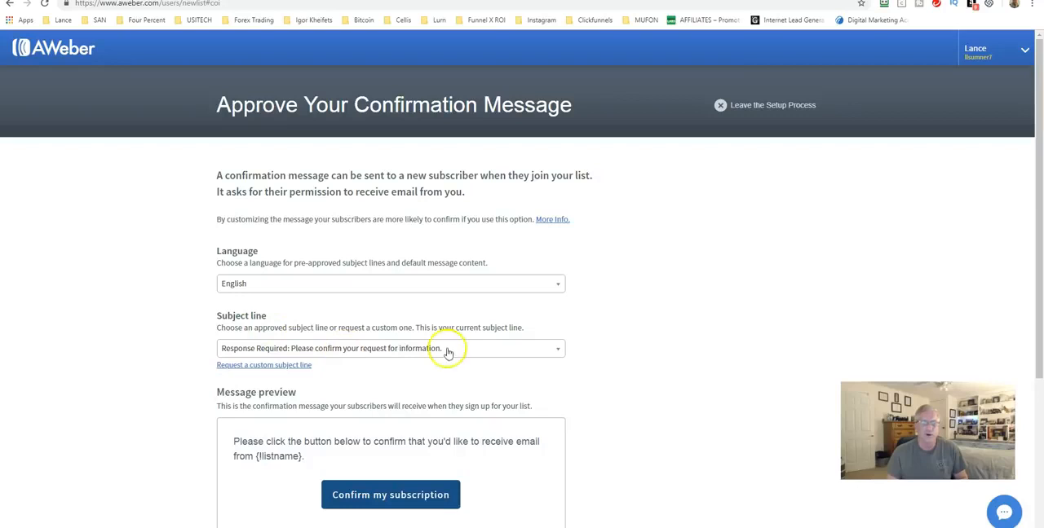
# Review the confirmation message's approved subject lines and preview, and leave the list setup process for the account overview
pyautogui.click(478, 351)
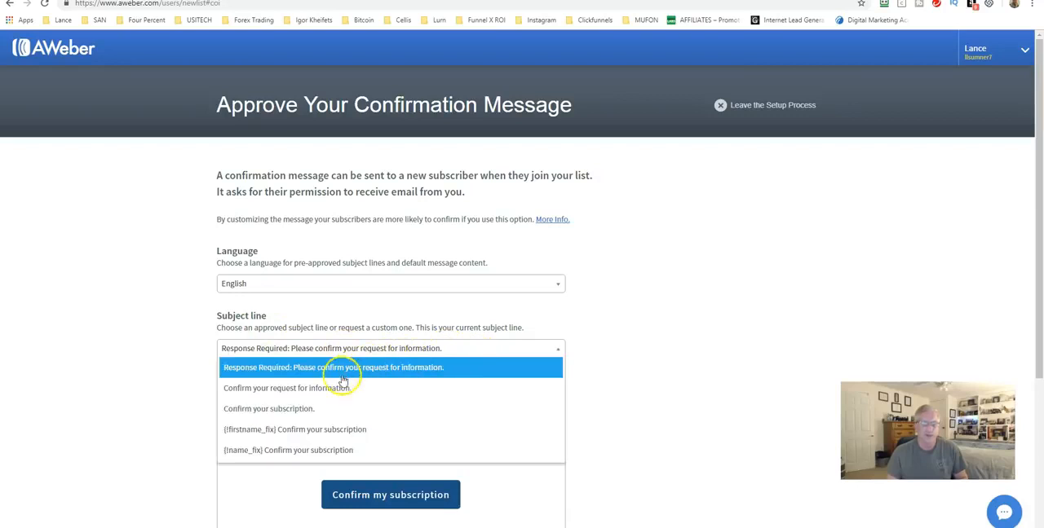
pyautogui.click(303, 350)
pyautogui.scroll(-2, 616, 349)
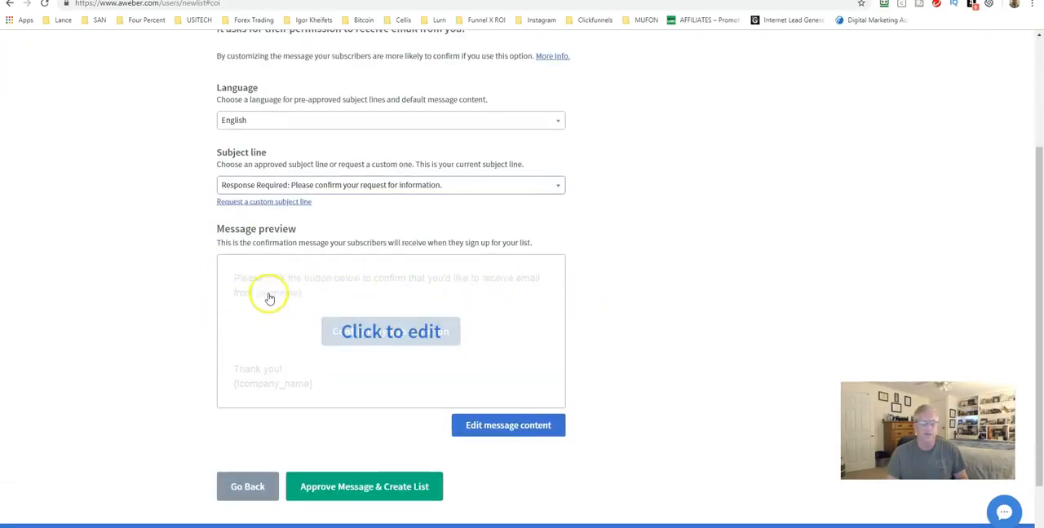
pyautogui.scroll(-1, 268, 295)
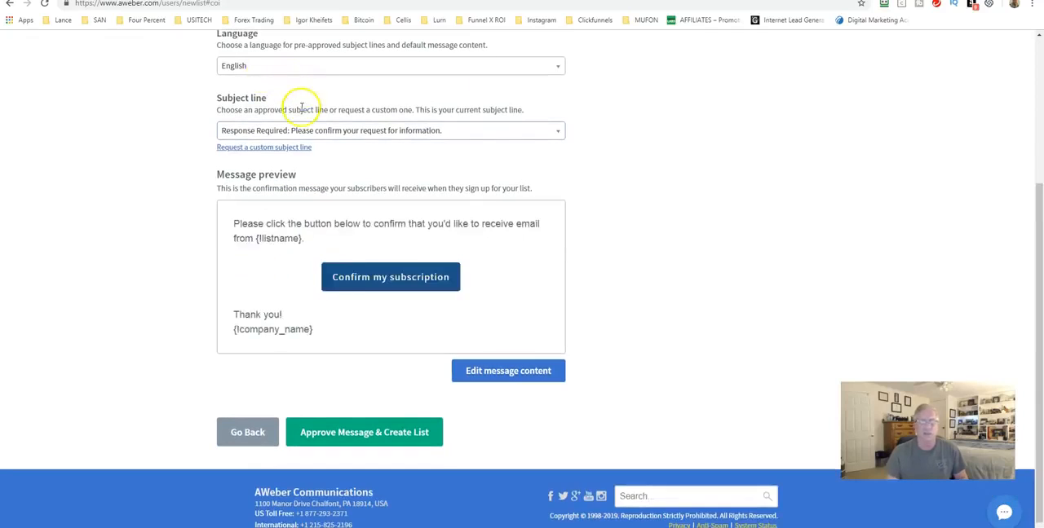
pyautogui.scroll(-1, 253, 166)
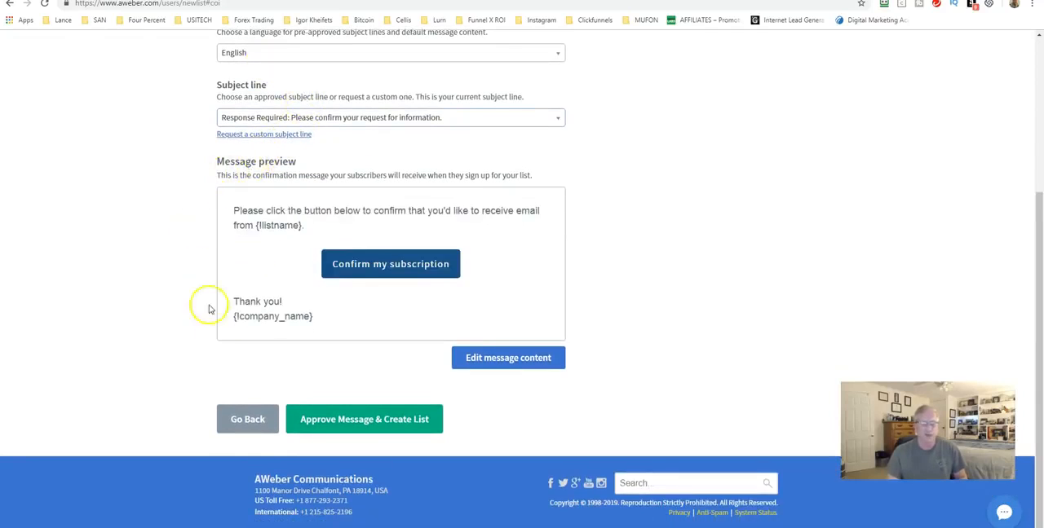
pyautogui.click(347, 425)
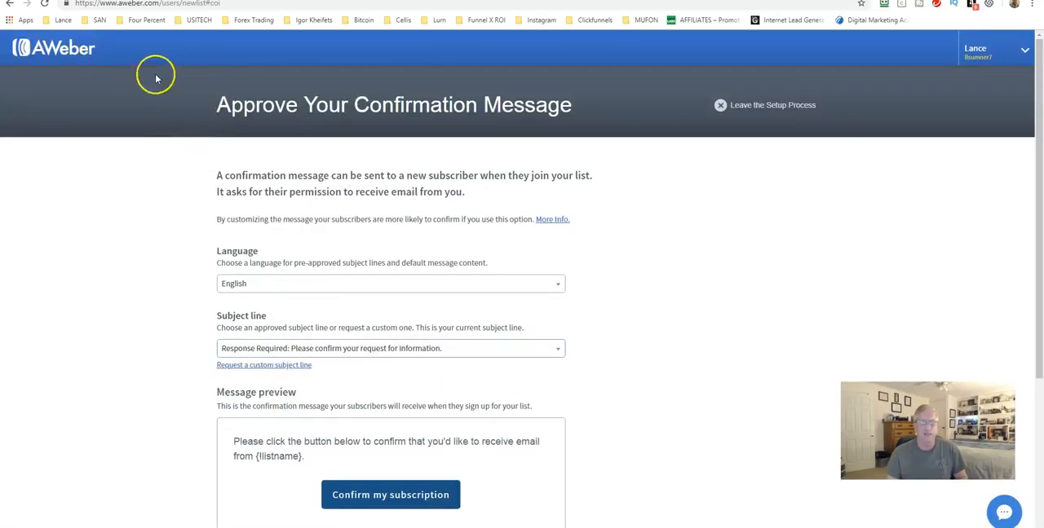
pyautogui.click(733, 108)
pyautogui.click(409, 327)
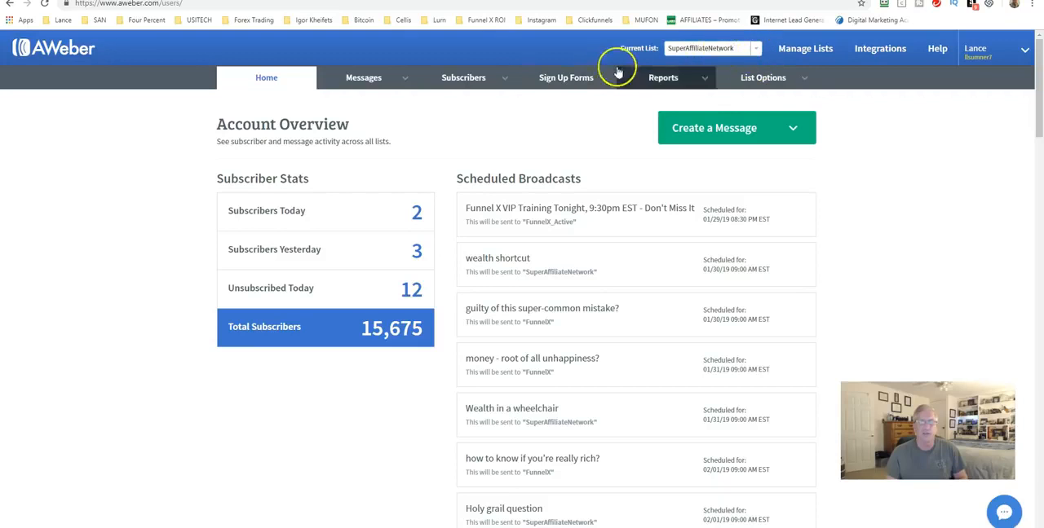
# Open the SuperAffiliateNetwork list's settings and review its list name and list description in the basic information
pyautogui.moveTo(813, 77)
pyautogui.click(747, 104)
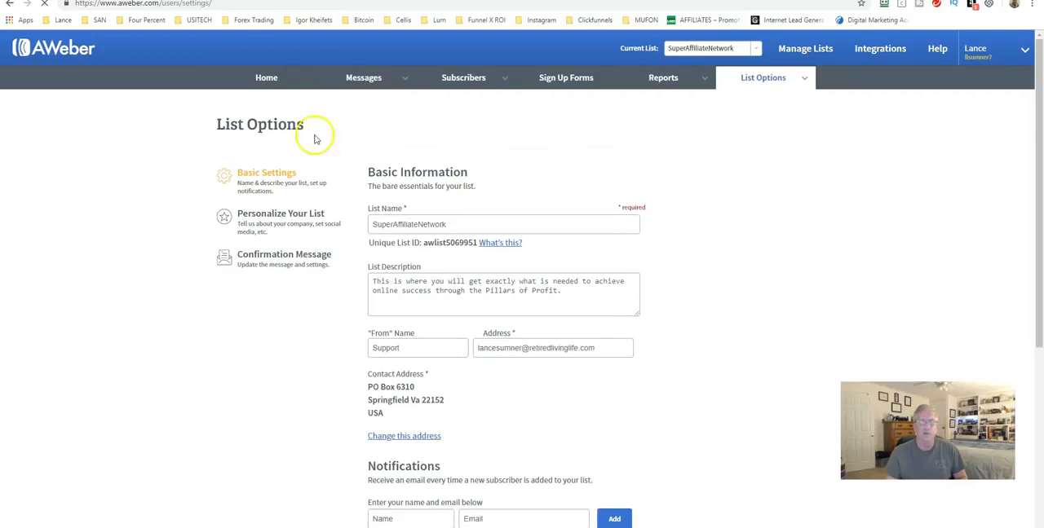
pyautogui.click(440, 223)
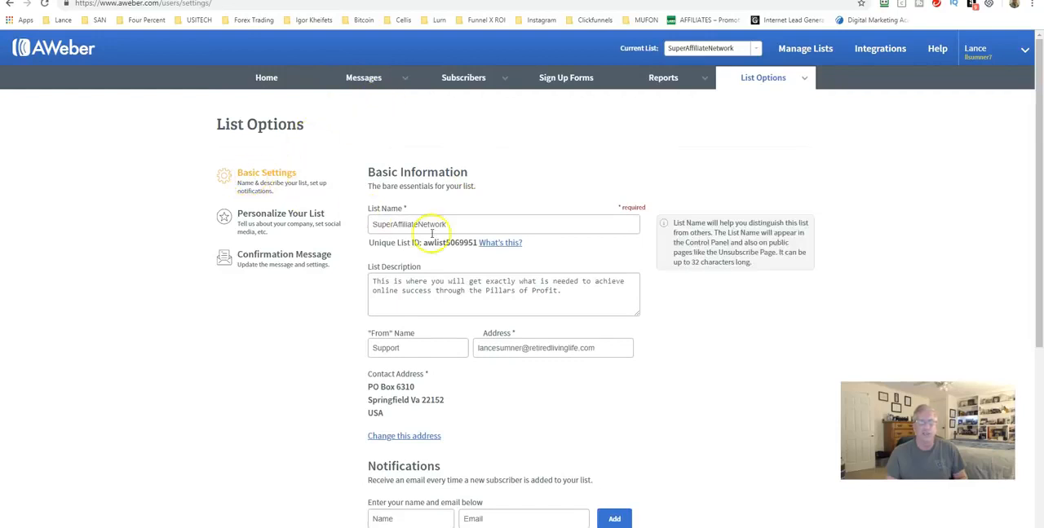
pyautogui.click(386, 283)
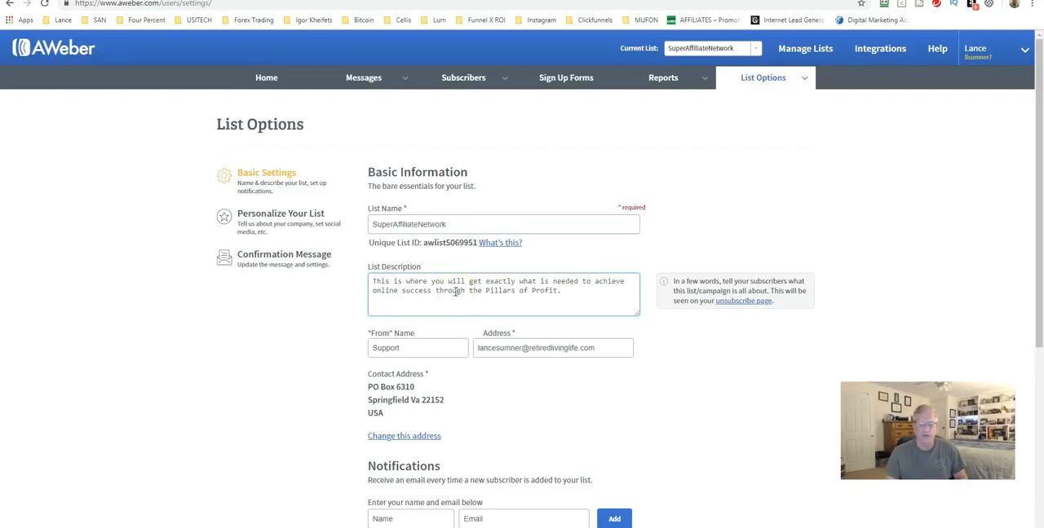
# Review the list's sender name, sender address, contact address and new-subscriber notification settings in the basic information
pyautogui.scroll(-1, 457, 291)
pyautogui.click(413, 295)
pyautogui.click(381, 295)
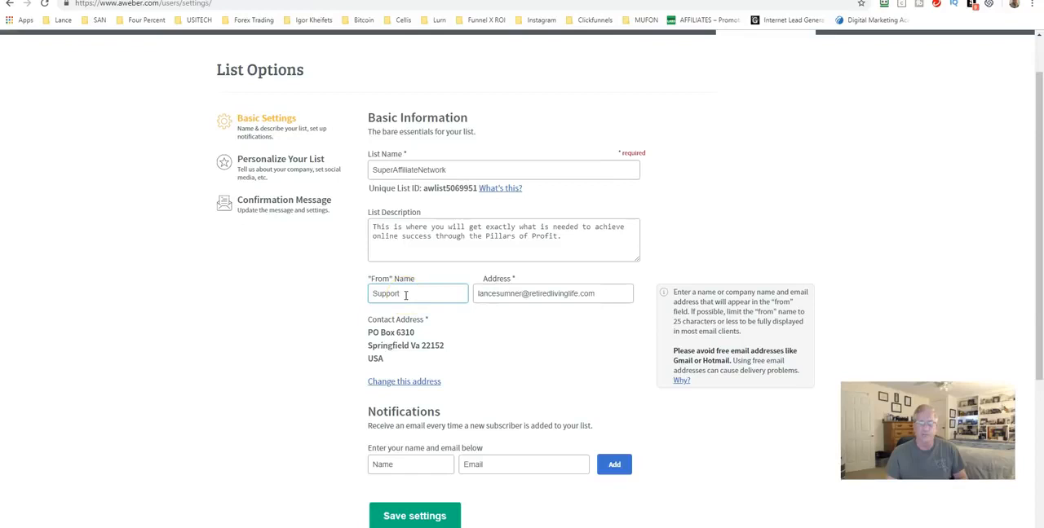
pyautogui.click(485, 296)
pyautogui.click(597, 294)
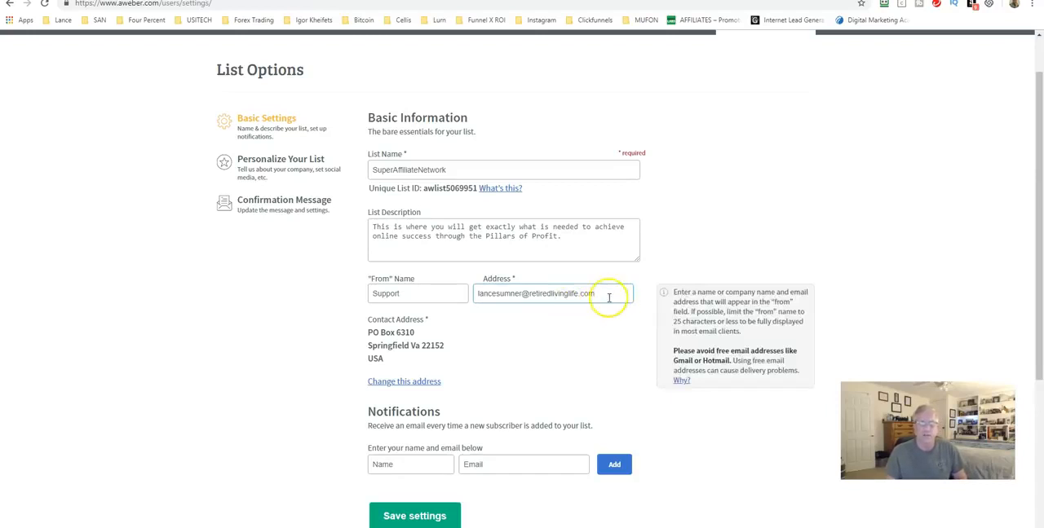
pyautogui.scroll(-1, 470, 305)
pyautogui.scroll(-3, 469, 302)
pyautogui.scroll(3, 351, 220)
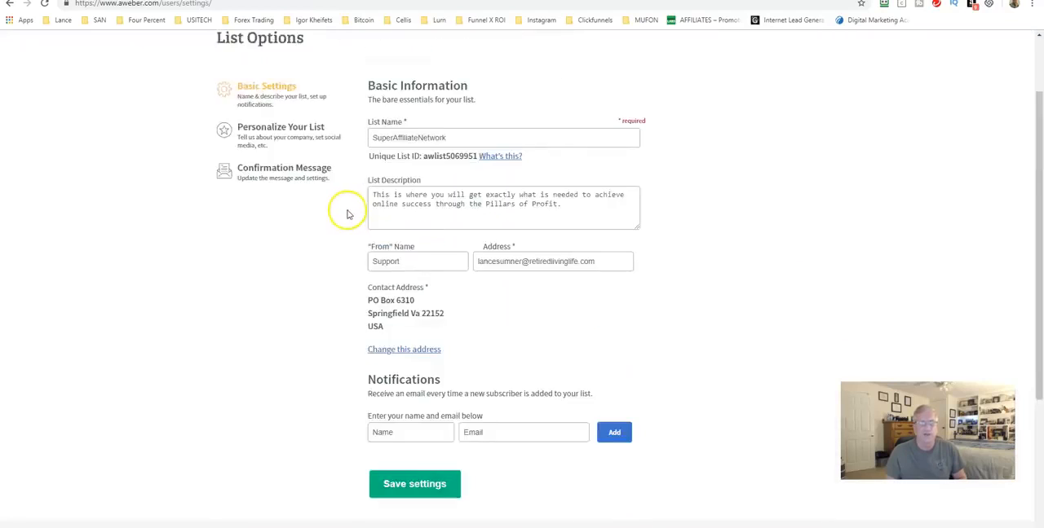
pyautogui.scroll(1, 349, 214)
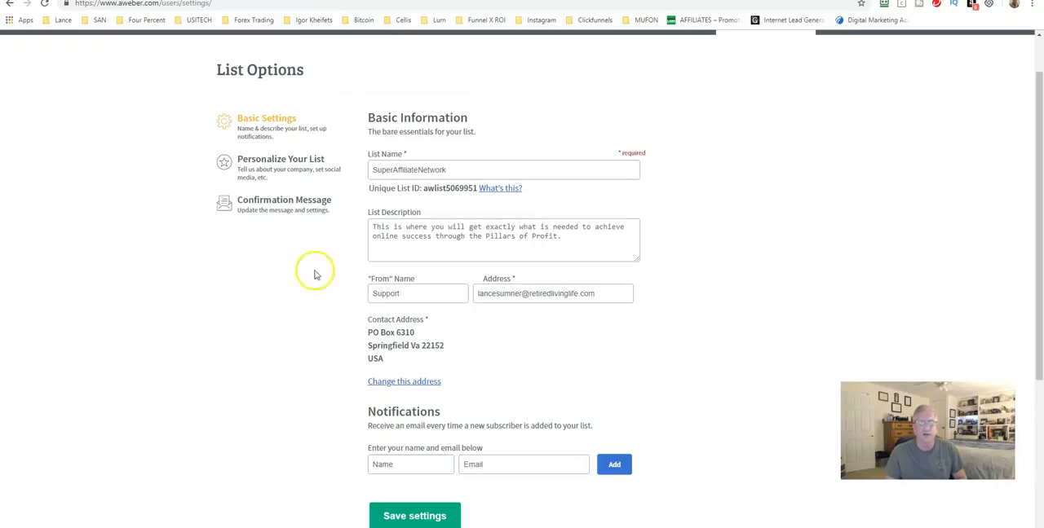
# Open the list's personalization settings and review the company branding, social media sharing, broadcast archive and global text snippet options
pyautogui.click(281, 164)
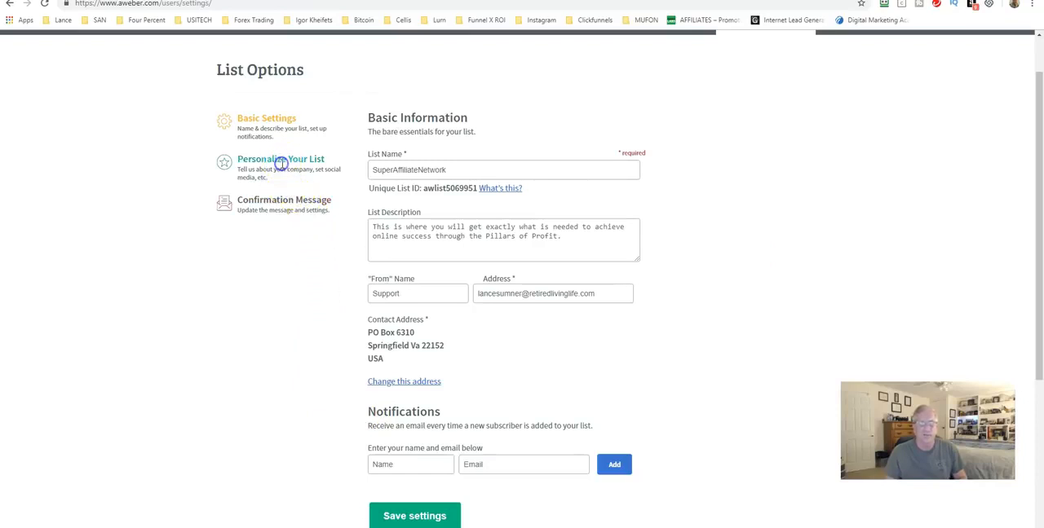
pyautogui.click(545, 212)
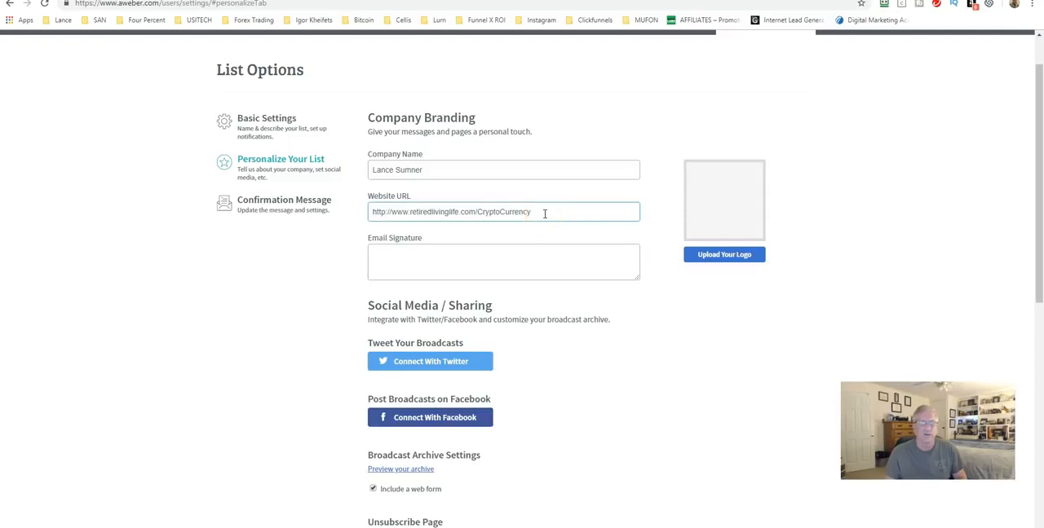
pyautogui.scroll(-3, 375, 228)
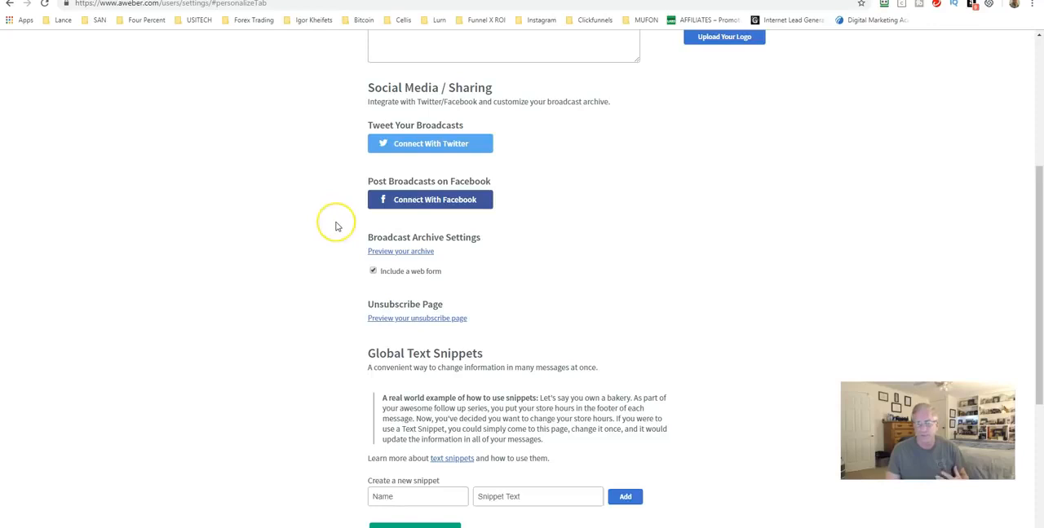
pyautogui.scroll(-2, 336, 224)
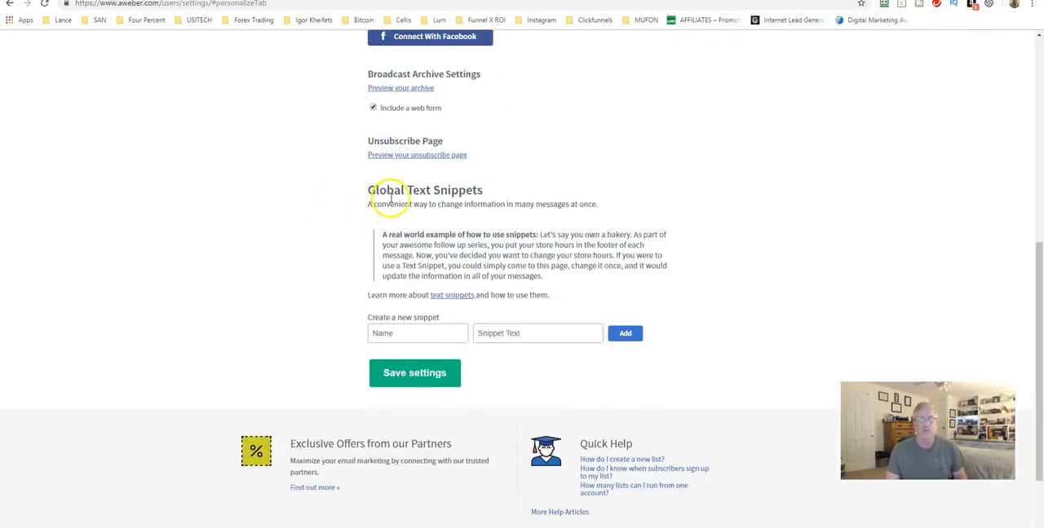
pyautogui.click(405, 333)
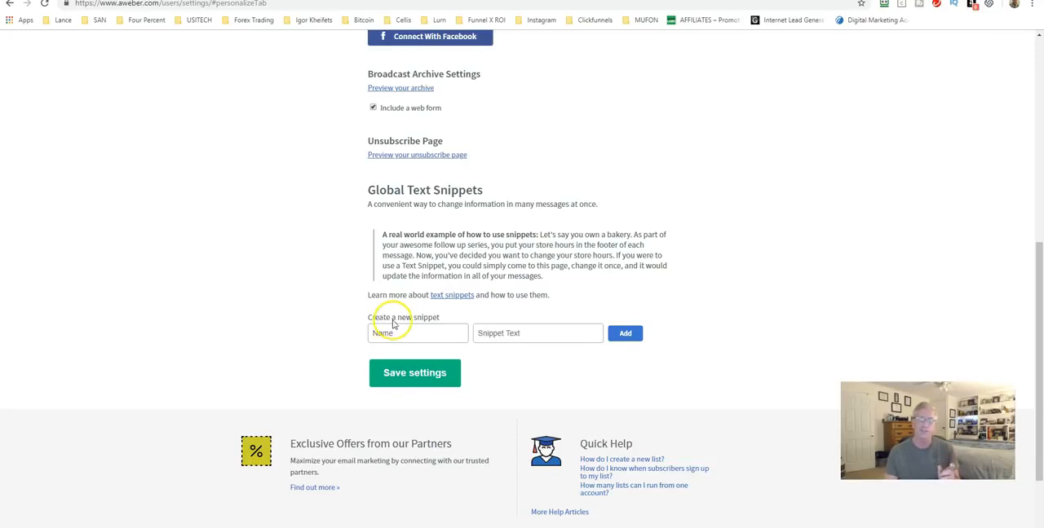
pyautogui.click(397, 328)
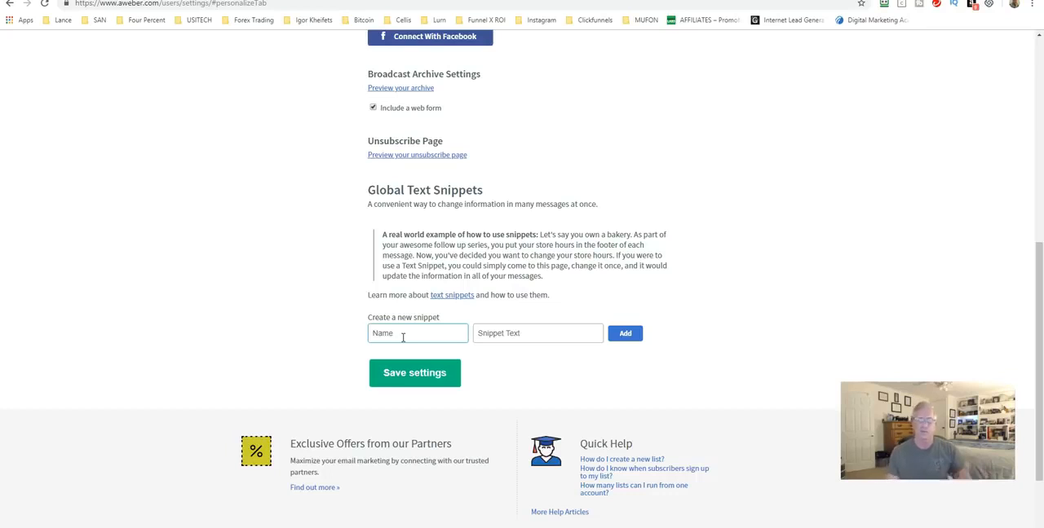
pyautogui.scroll(5, 372, 328)
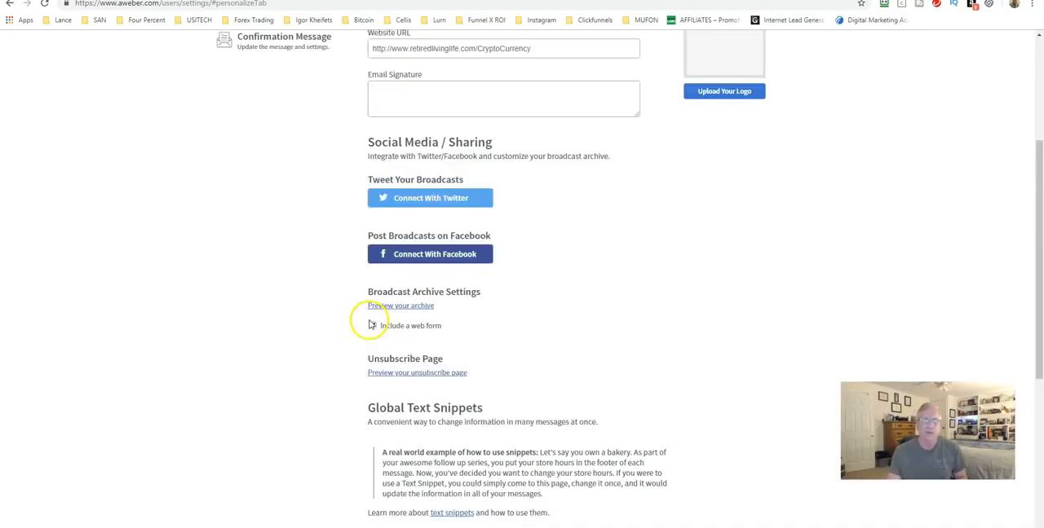
# Open the list's confirmation message settings and review the language, subject line, message preview and confirmation sending options
pyautogui.click(266, 209)
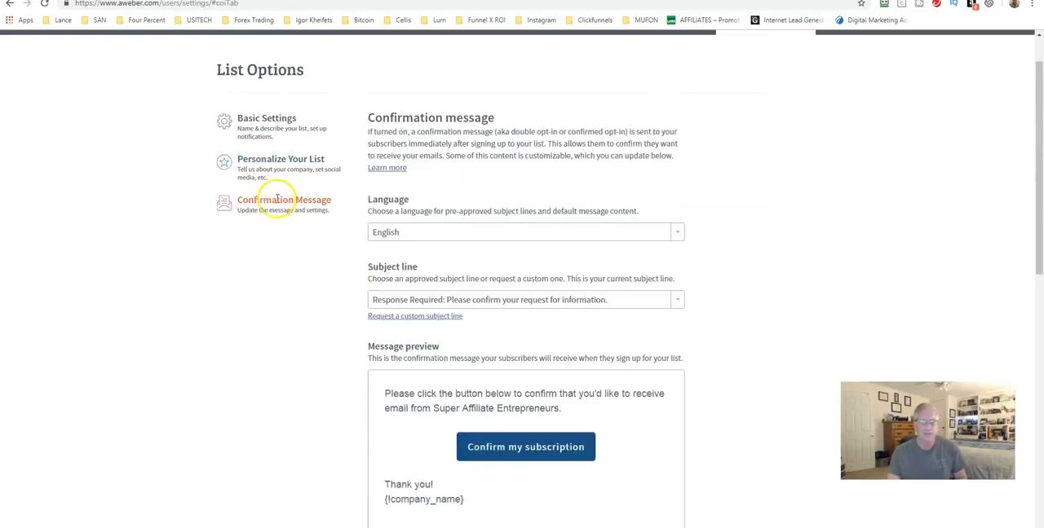
pyautogui.scroll(-3, 295, 241)
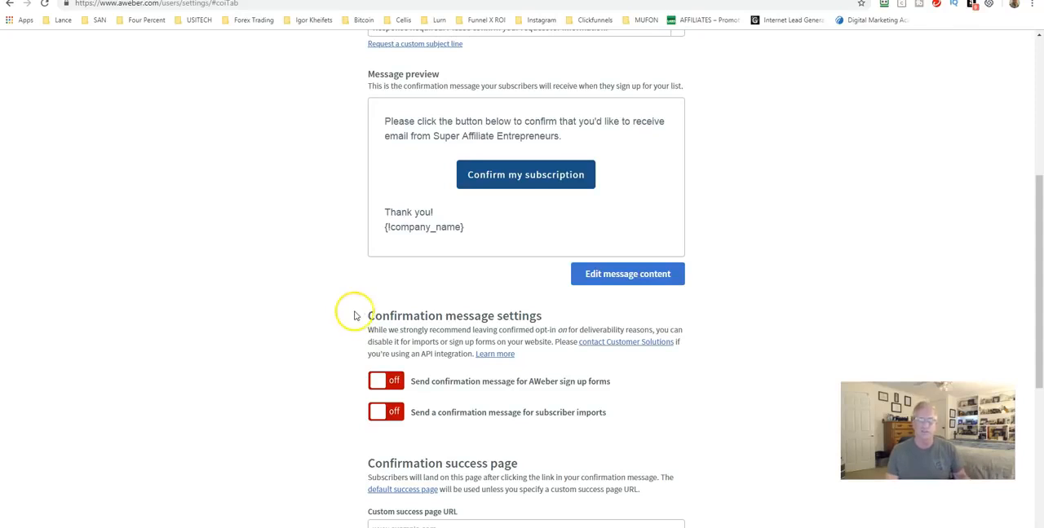
pyautogui.scroll(5, 343, 302)
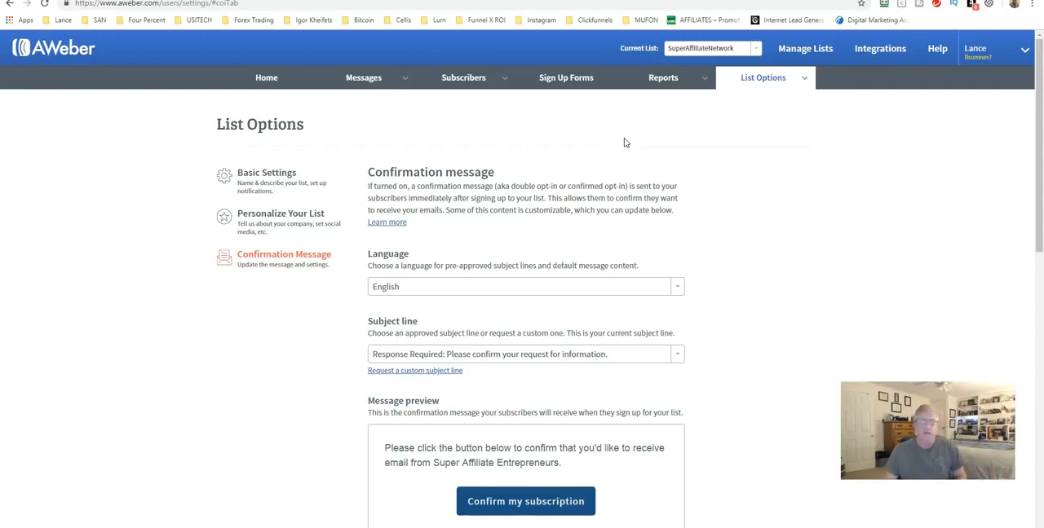
pyautogui.click(569, 123)
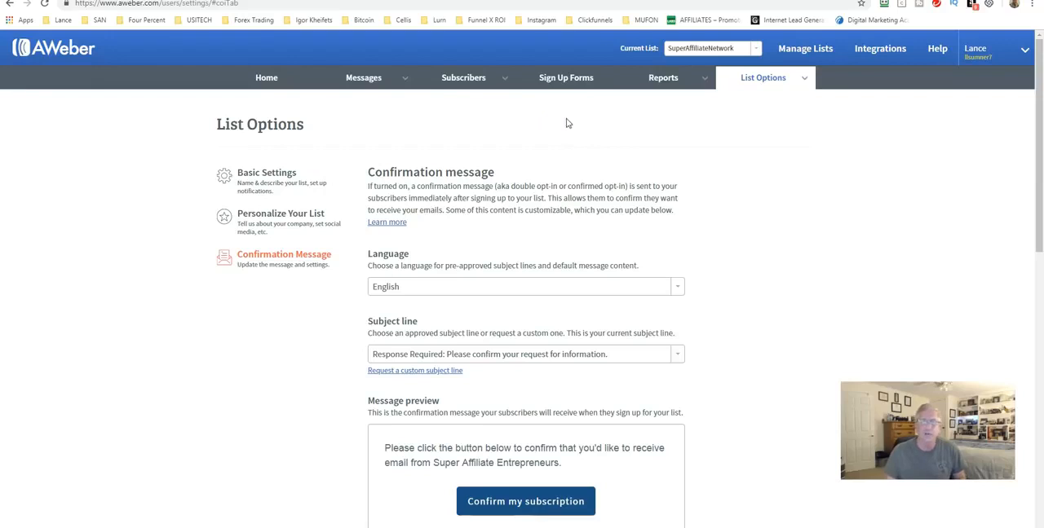